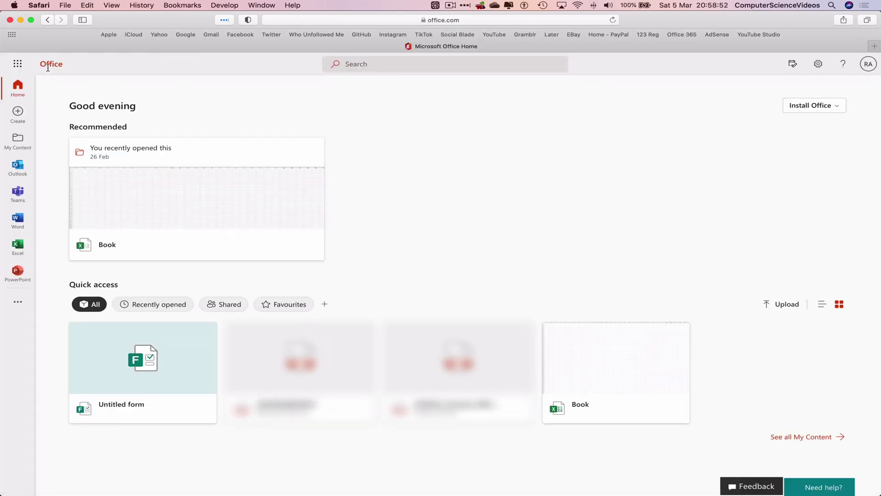
# Open Microsoft Forms from the All apps list in the Microsoft 365 app launcher
pyautogui.click(17, 65)
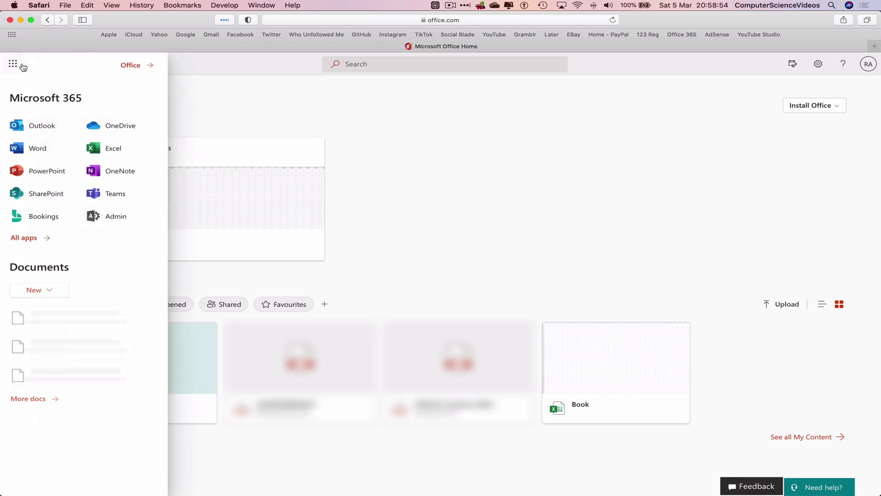
pyautogui.click(47, 237)
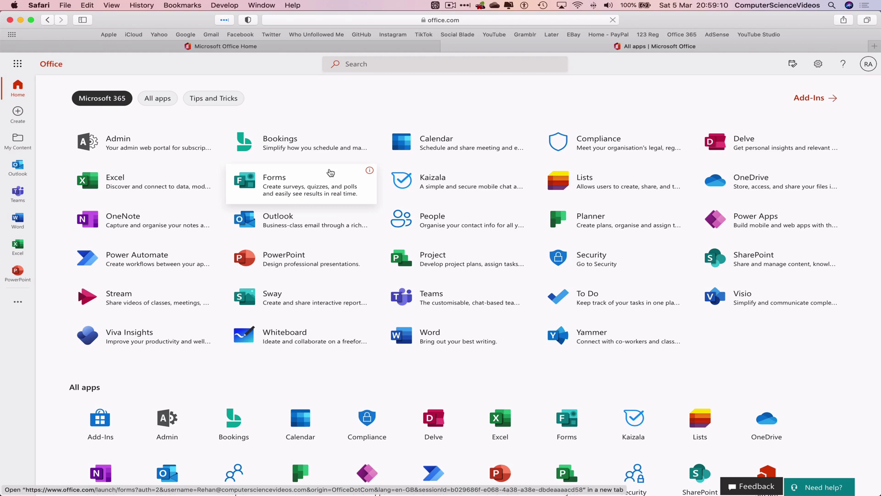
pyautogui.click(330, 172)
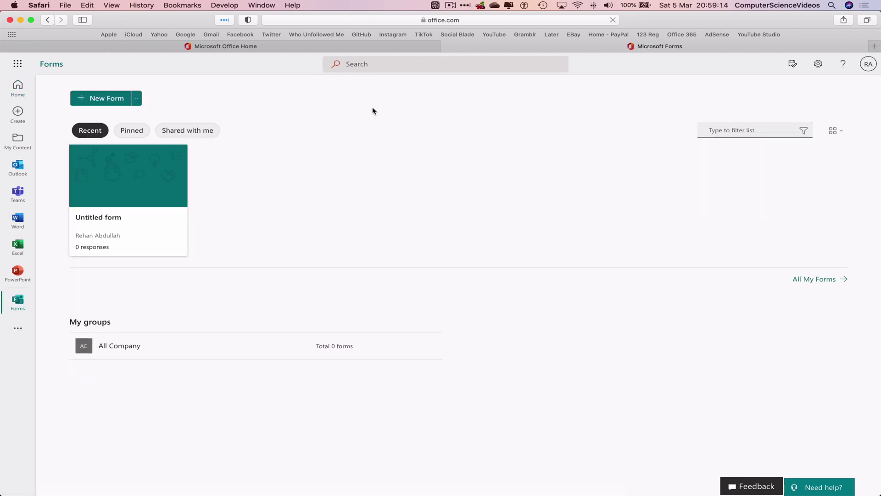
# Create a new blank form titled 'A Question for Computer Science Videos'
pyautogui.click(99, 100)
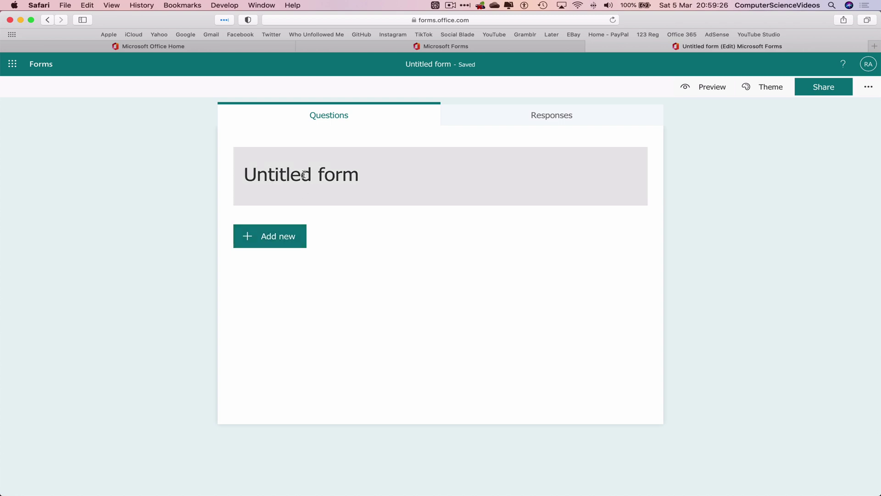
pyautogui.click(381, 168)
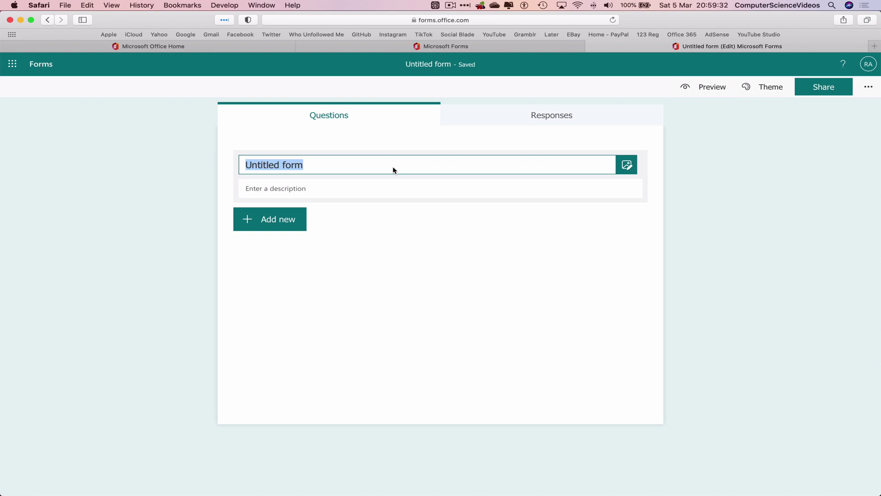
pyautogui.write('A Ques')
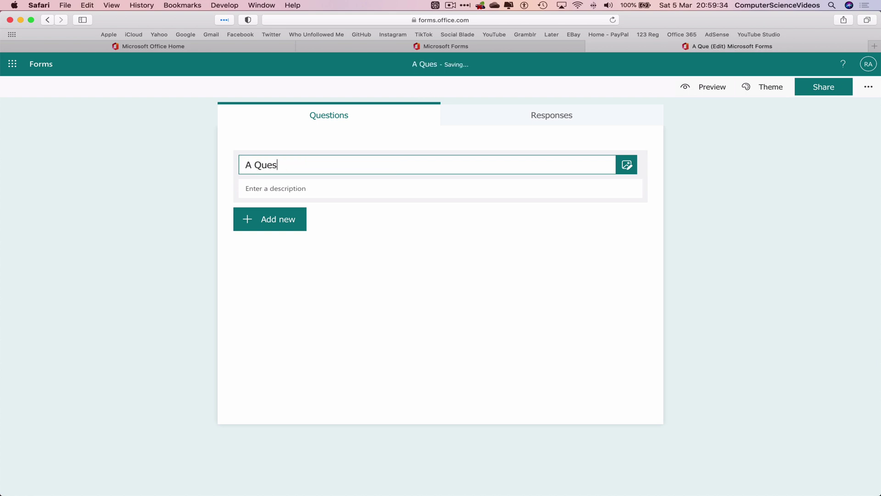
pyautogui.write('tion for Compu')
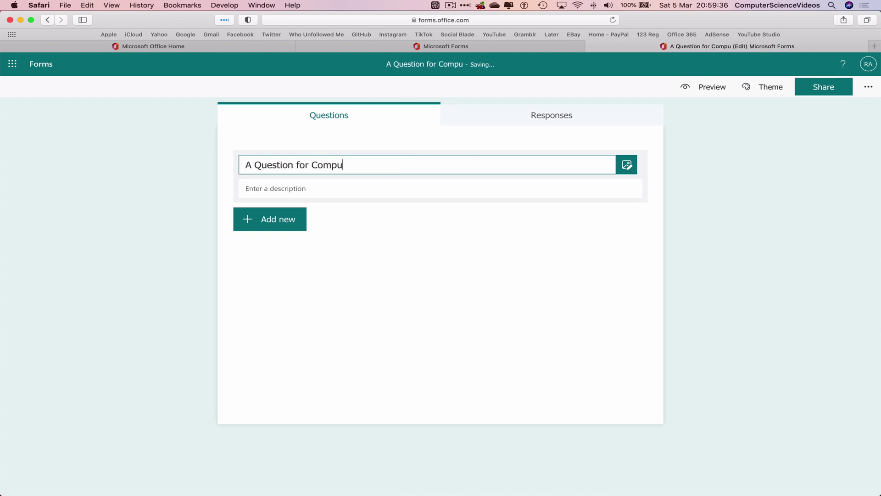
pyautogui.write('ter Science ')
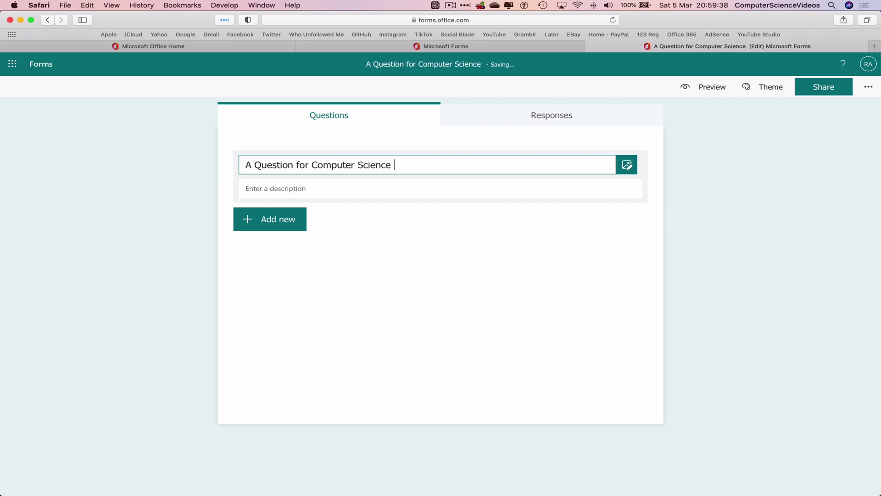
pyautogui.write('Videos')
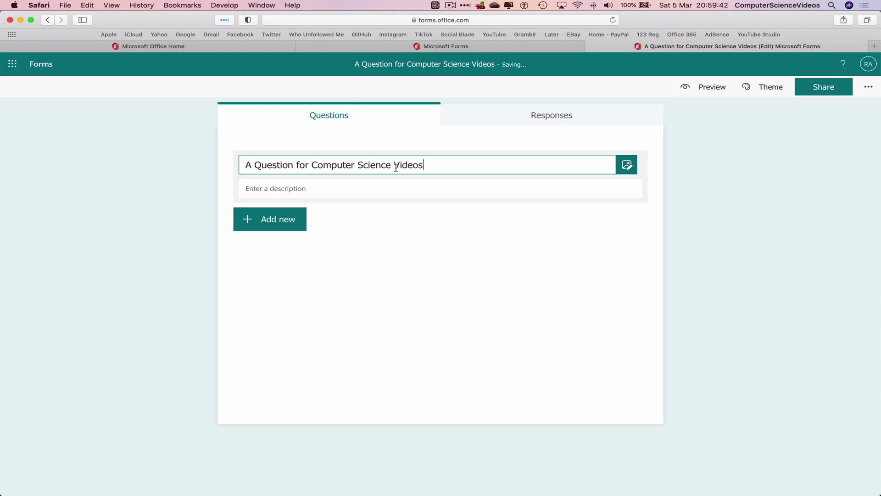
pyautogui.click(852, 200)
# Add a choice question 'Do you watch Computer Science Videos?' with answers Yes and No
pyautogui.click(269, 236)
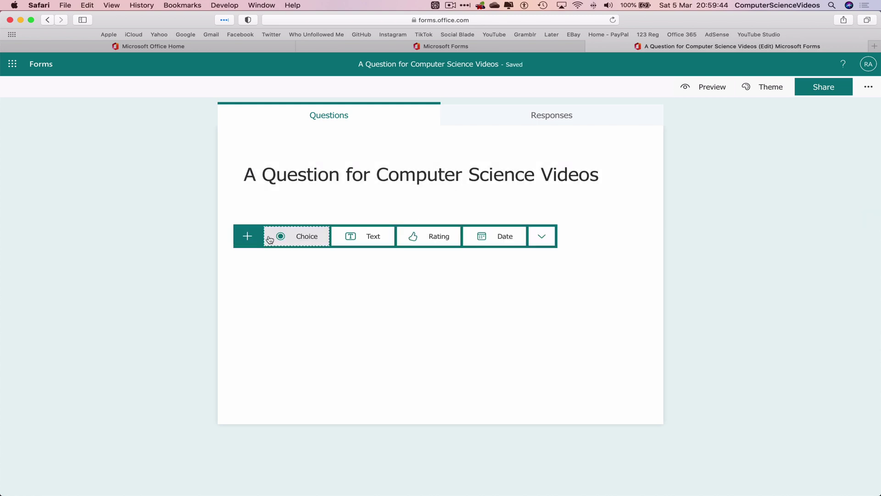
pyautogui.click(315, 237)
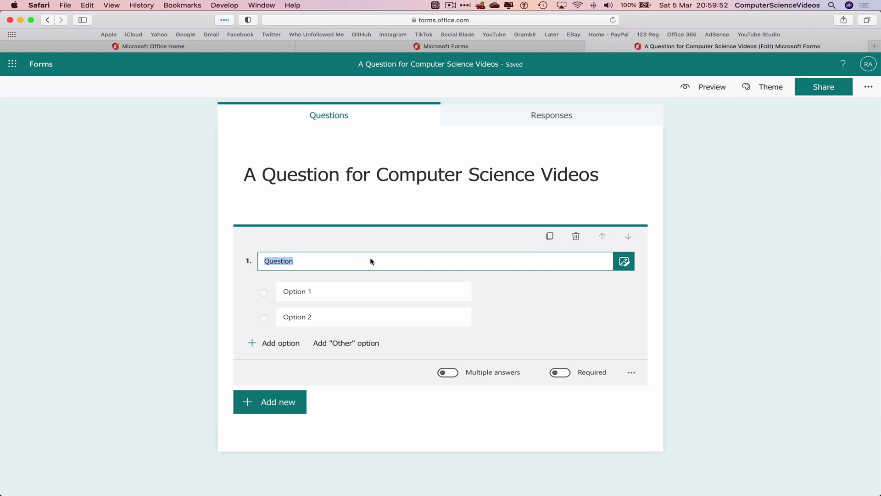
pyautogui.write('Do you watch Computer Science Videos?')
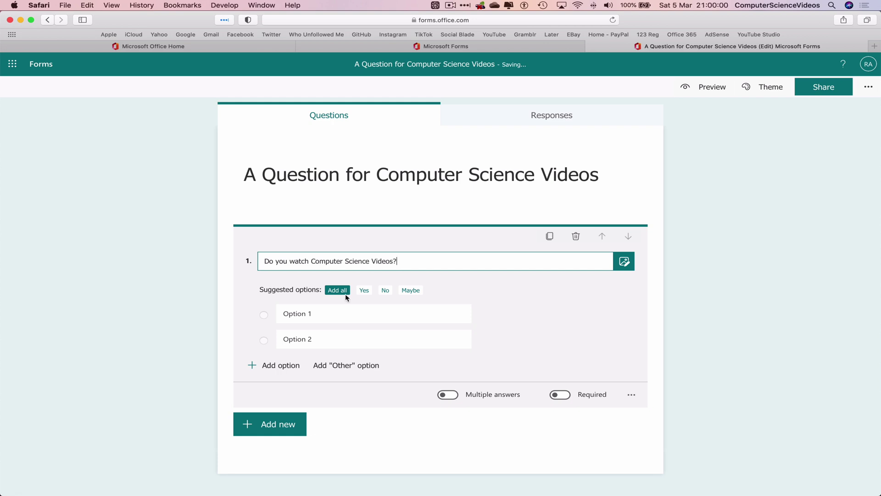
pyautogui.click(340, 317)
pyautogui.tripleClick(339, 316)
pyautogui.write('Yes')
pyautogui.click(325, 339)
pyautogui.tripleClick(328, 340)
pyautogui.write('No')
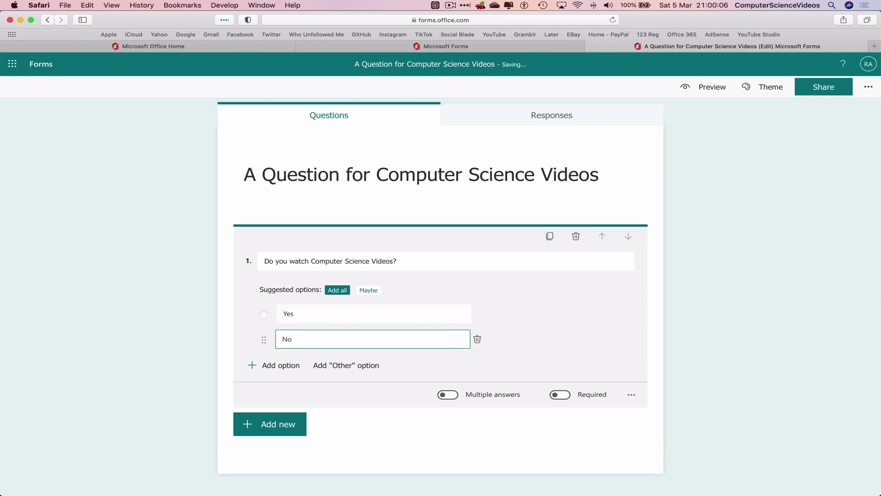
# Add the choices 'Sometimes' and Other to question 1
pyautogui.click(287, 364)
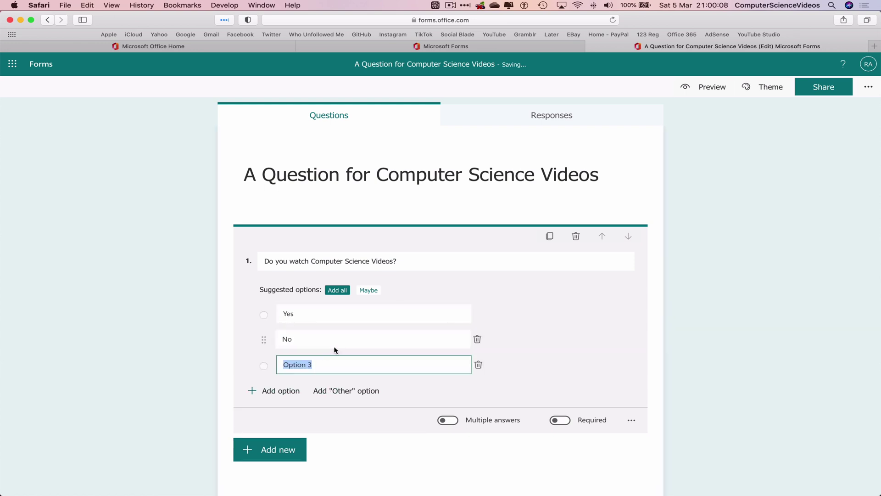
pyautogui.write('Sometimes')
pyautogui.press('BackSpace')
pyautogui.press('BackSpace')
pyautogui.press('BackSpace')
pyautogui.write('u')
pyautogui.press('BackSpace')
pyautogui.press('BackSpace')
pyautogui.write('imes')
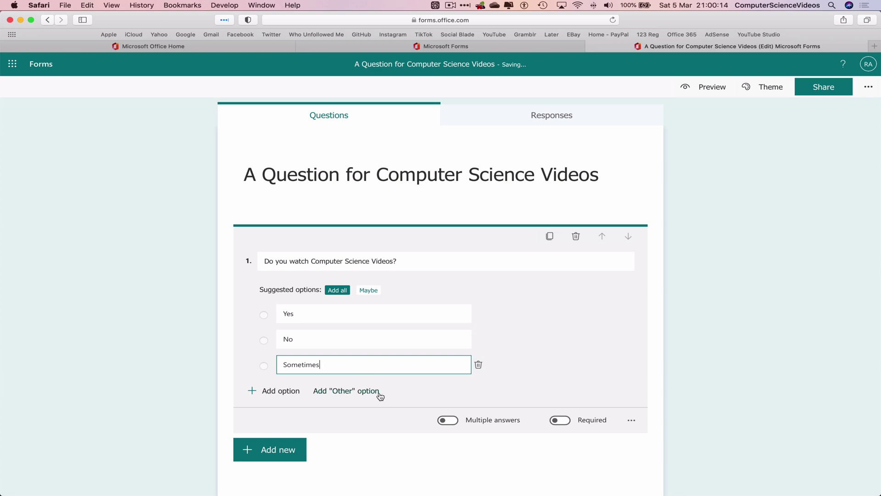
pyautogui.click(344, 393)
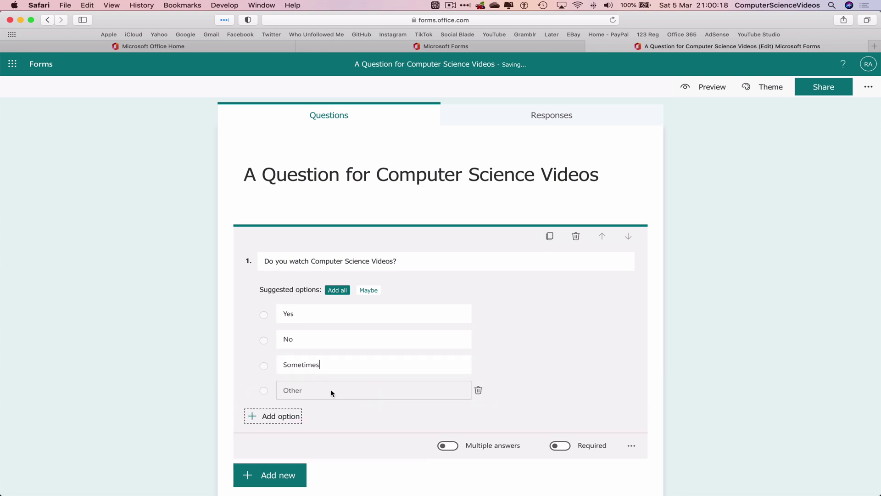
pyautogui.scroll(-2, 408, 370)
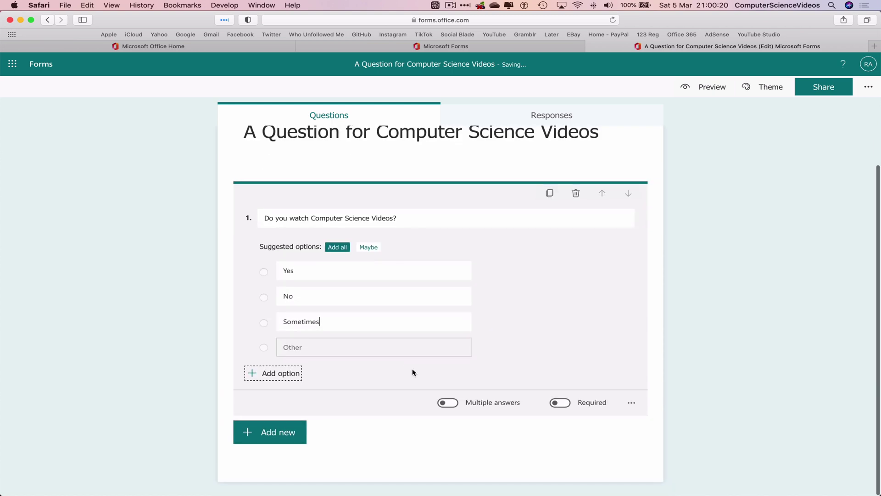
pyautogui.click(284, 438)
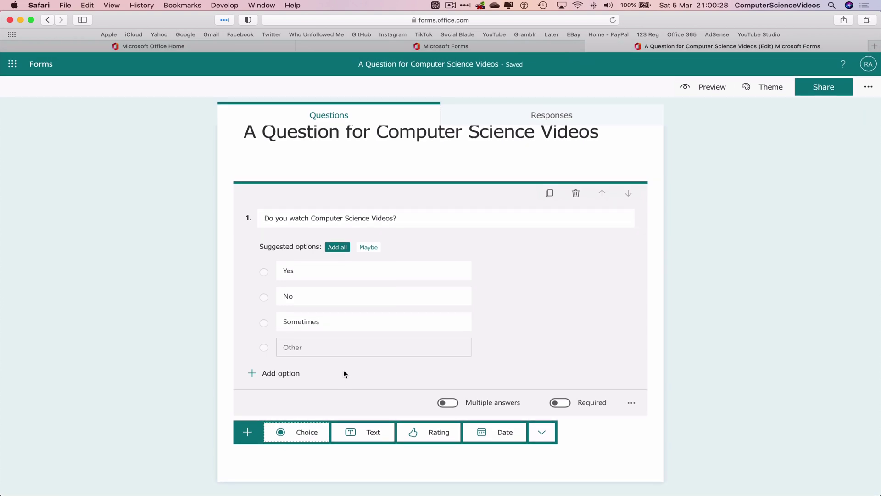
# Add a second choice question beginning 'When did you first start watching'
pyautogui.press('Return')
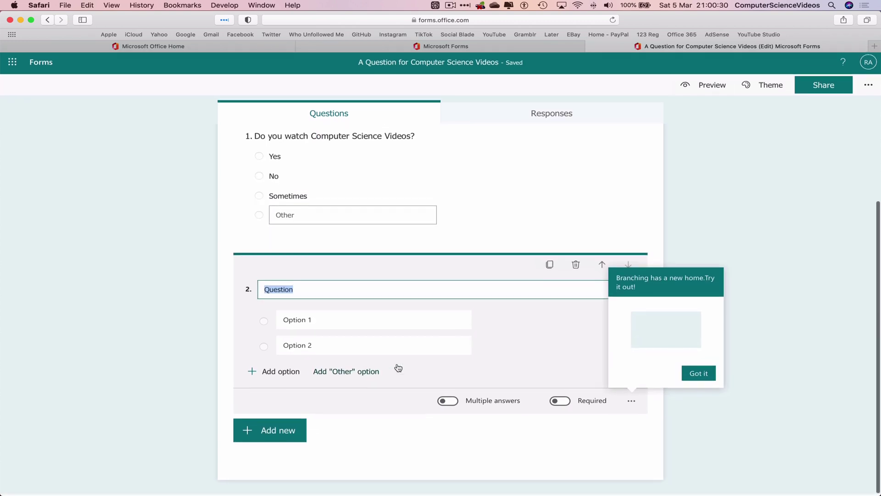
pyautogui.click(707, 374)
pyautogui.write('hen')
pyautogui.press('BackSpace')
pyautogui.press('BackSpace')
pyautogui.press('BackSpace')
pyautogui.write('When did you first sytart')
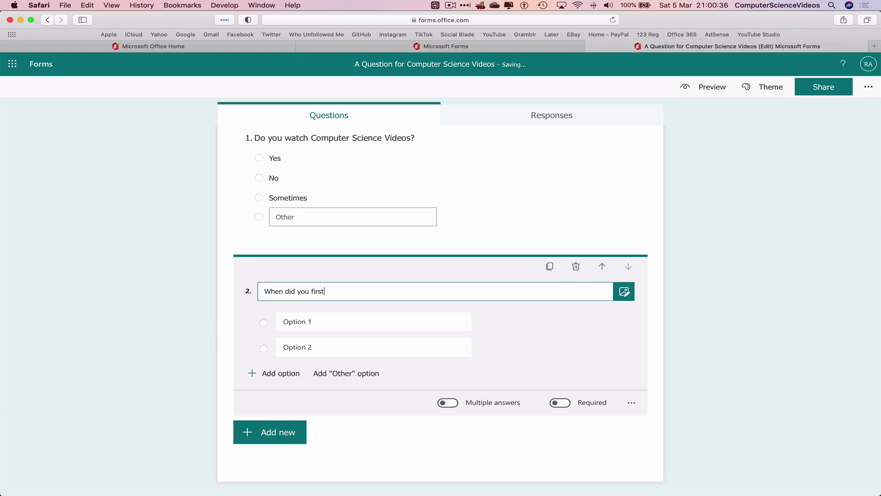
pyautogui.press('BackSpace')
pyautogui.press('BackSpace')
pyautogui.press('BackSpace')
pyautogui.press('BackSpace')
pyautogui.press('BackSpace')
pyautogui.press('BackSpace')
pyautogui.write('start watchinf')
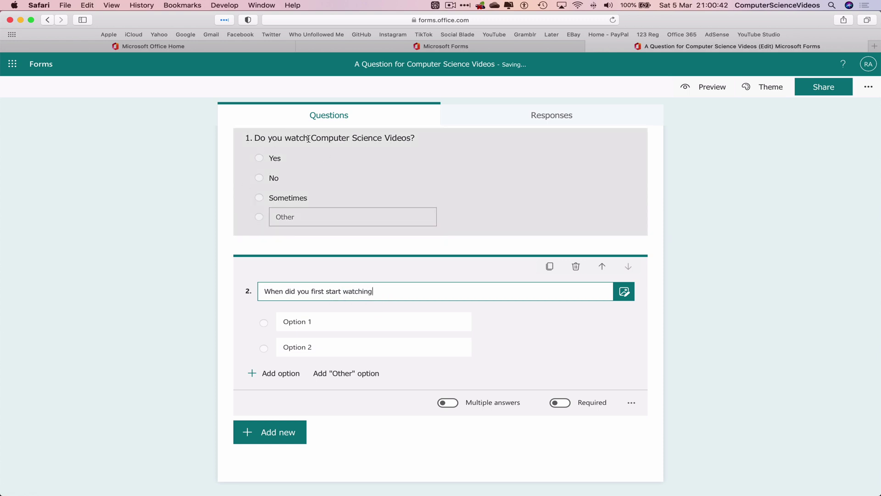
# Finish question 2 by pasting 'Computer Science Videos?' from question 1 and tidying the wording
pyautogui.moveTo(312, 138); pyautogui.dragTo(418, 137)
pyautogui.press('super+c')
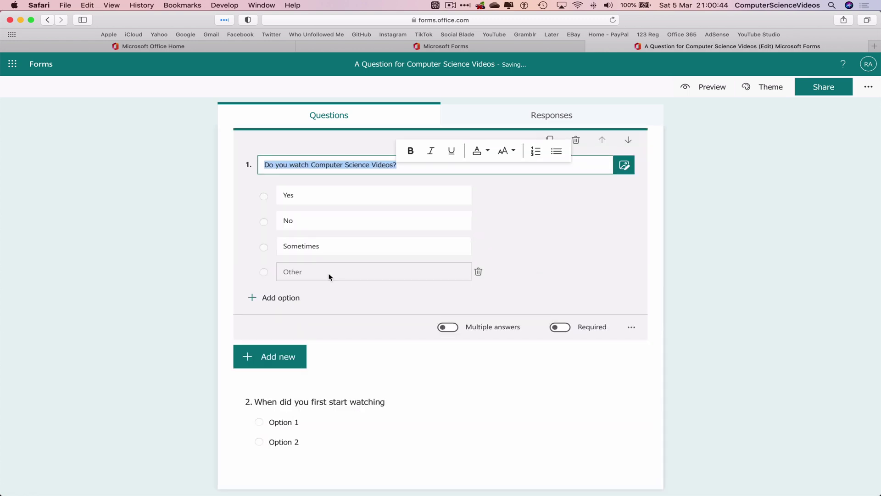
pyautogui.click(331, 435)
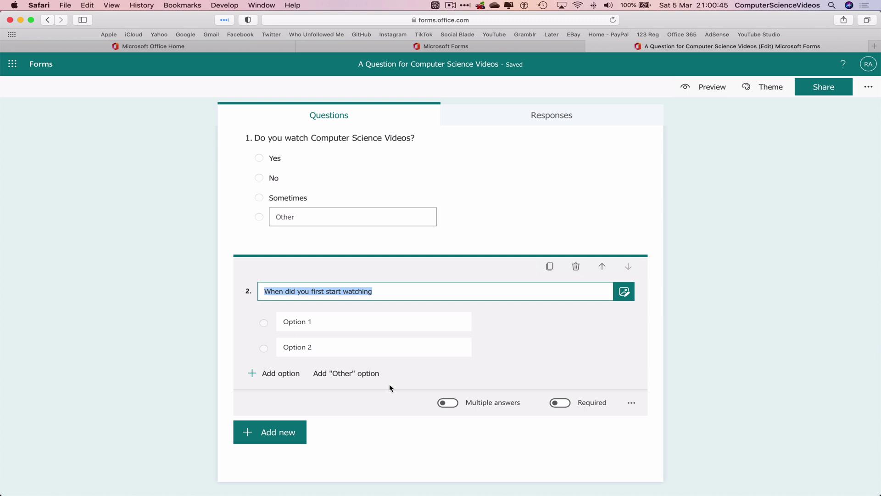
pyautogui.click(408, 293)
pyautogui.press('super+v')
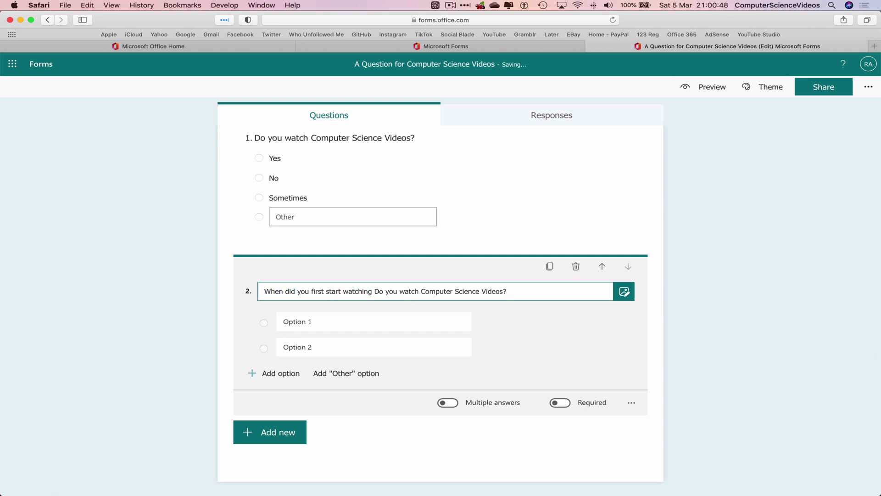
pyautogui.moveTo(421, 291); pyautogui.dragTo(380, 293)
pyautogui.press('BackSpace')
pyautogui.press('BackSpace')
pyautogui.press('Return')
pyautogui.press('BackSpace')
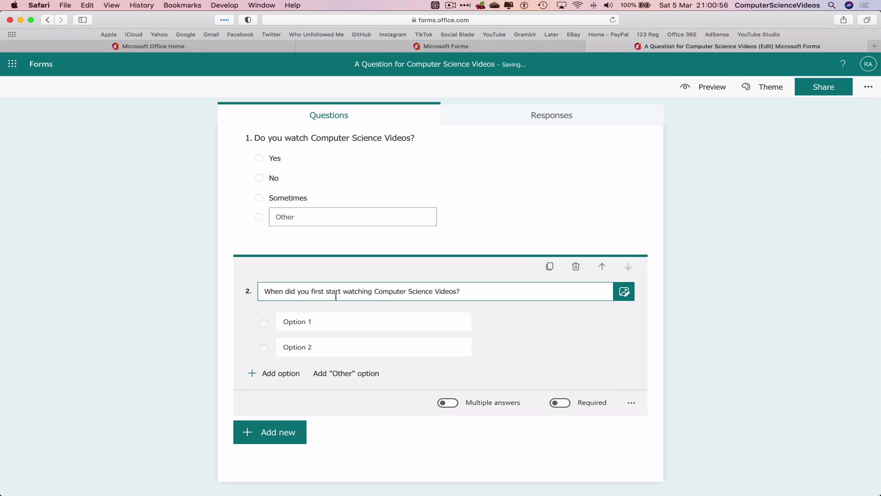
# Give question 2 the choices 'A few weeks', '6 months ago' and Other
pyautogui.click(337, 377)
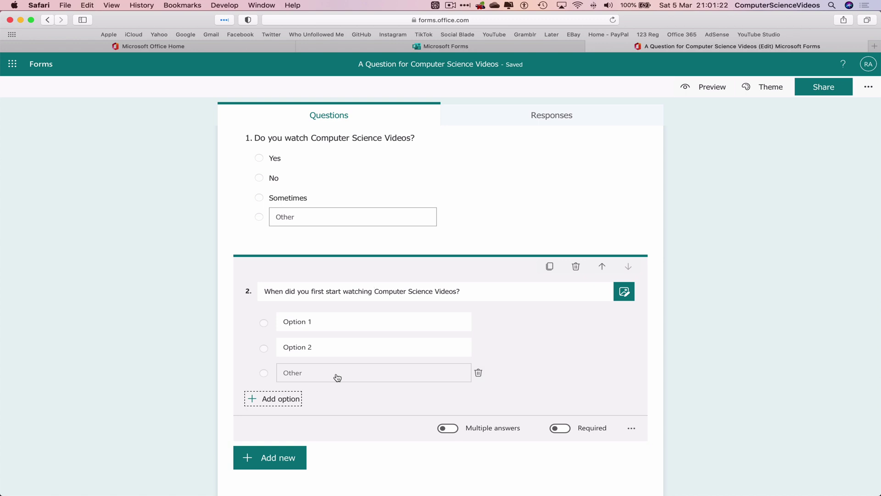
pyautogui.click(338, 320)
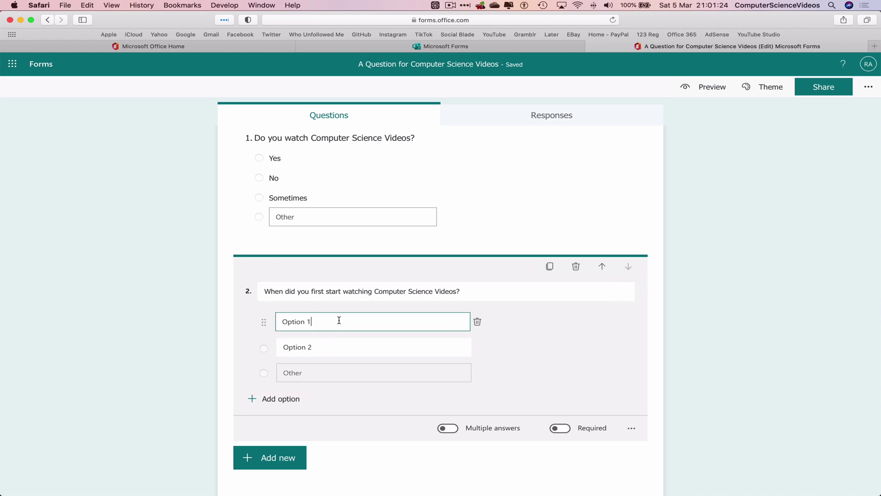
pyautogui.moveTo(351, 321); pyautogui.dragTo(226, 314)
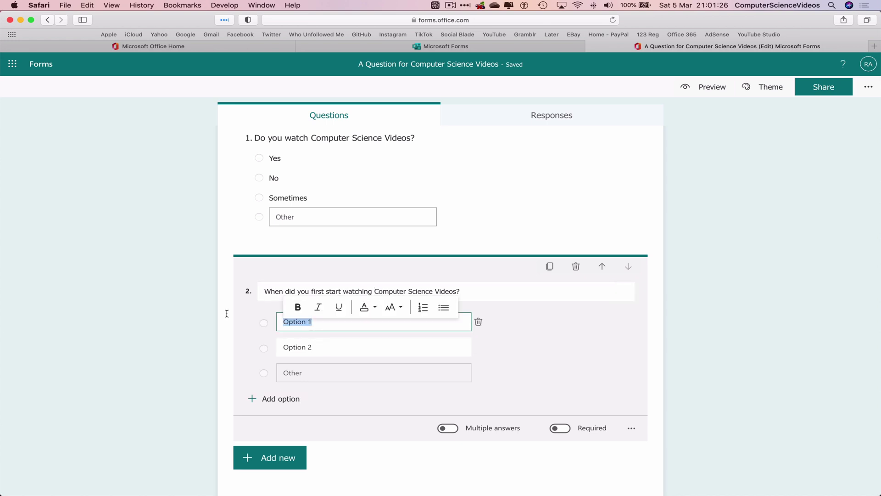
pyautogui.press('BackSpace')
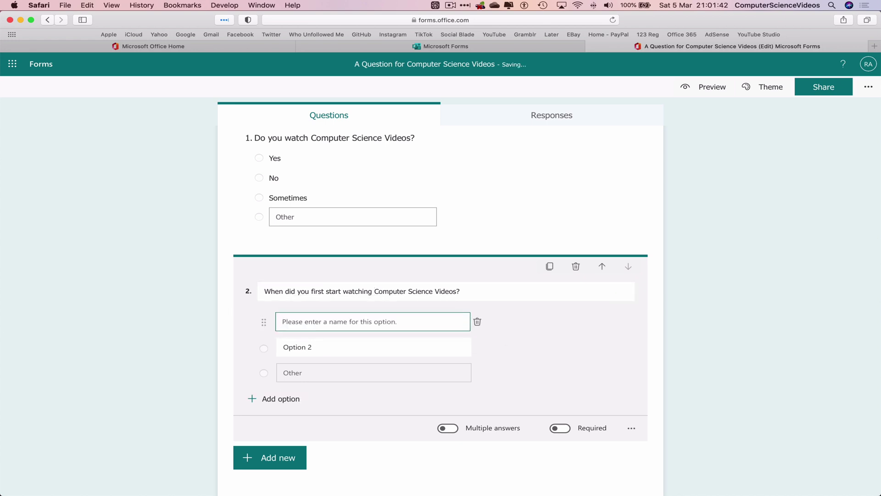
pyautogui.write('A few weeks')
pyautogui.scroll(3, 615, 320)
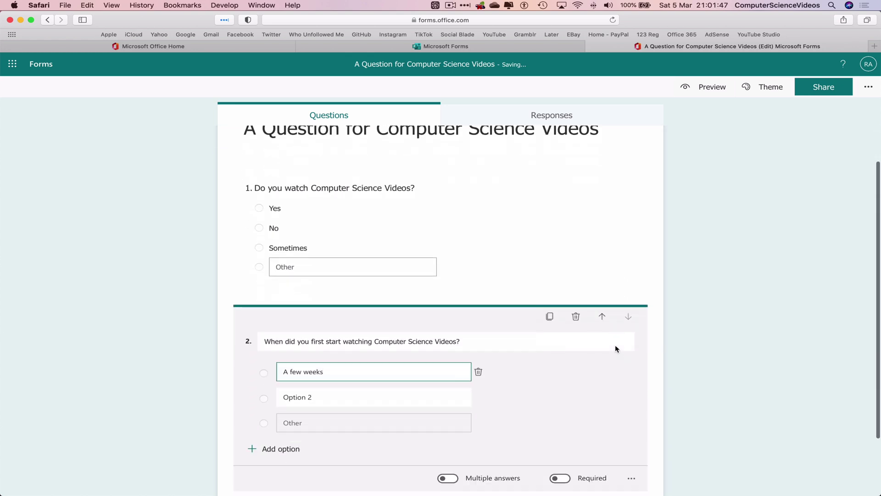
pyautogui.scroll(-5, 616, 320)
pyautogui.click(363, 348)
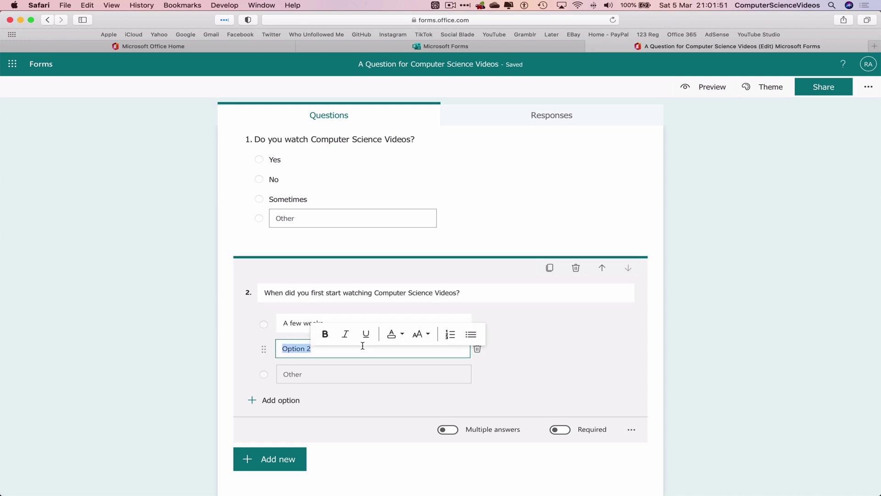
pyautogui.write('6 months ago')
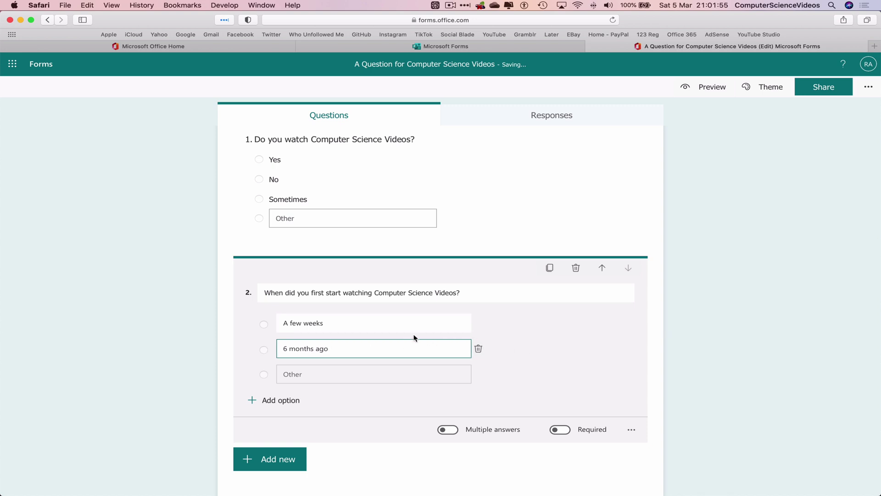
pyautogui.click(347, 375)
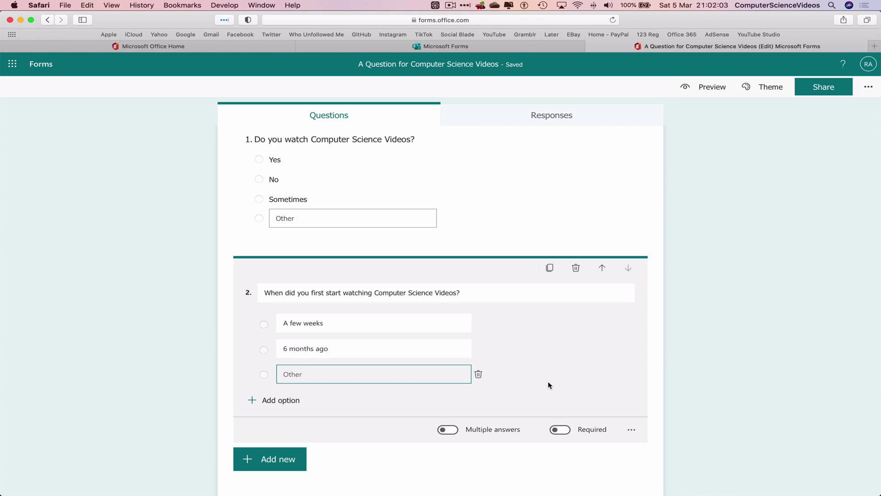
# Add choice question 3 'Do you follow CSV on Social Media' with suggested answers Yes, No, Maybe
pyautogui.click(728, 271)
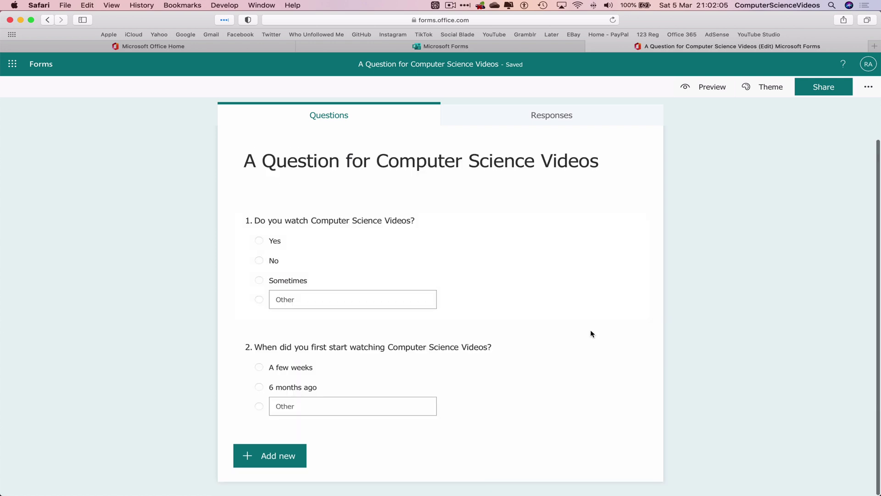
pyautogui.click(288, 456)
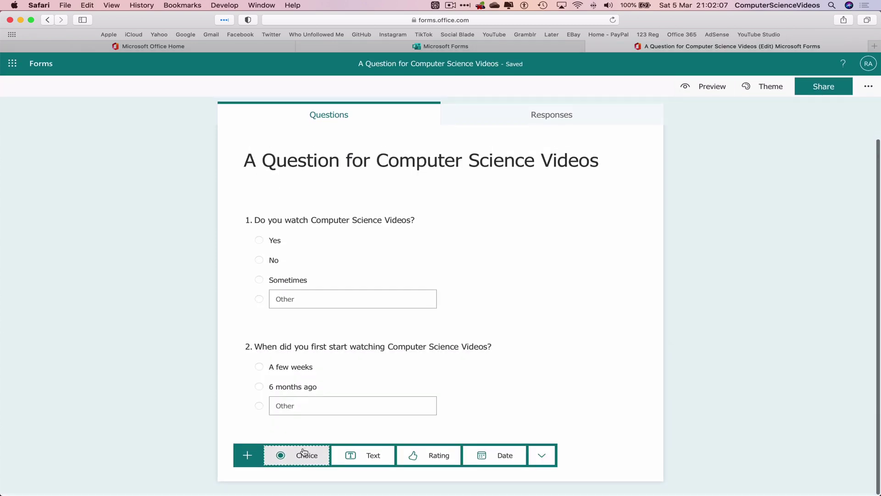
pyautogui.click(292, 454)
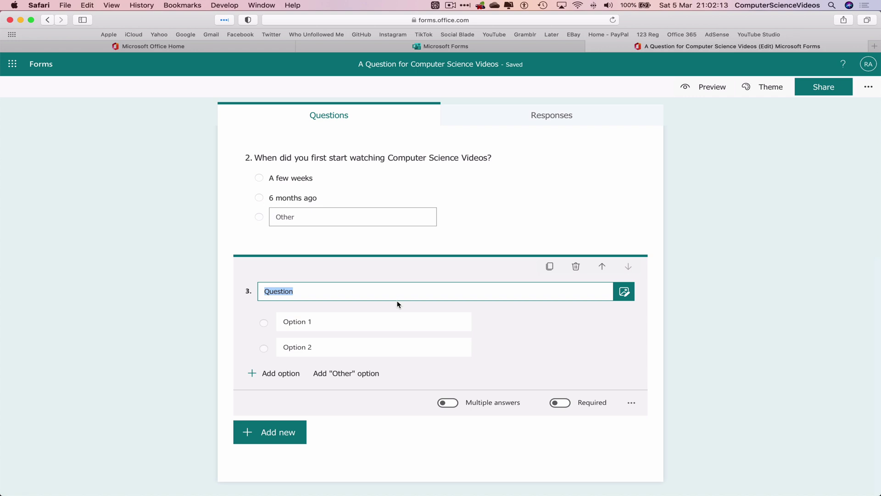
pyautogui.write('Do you')
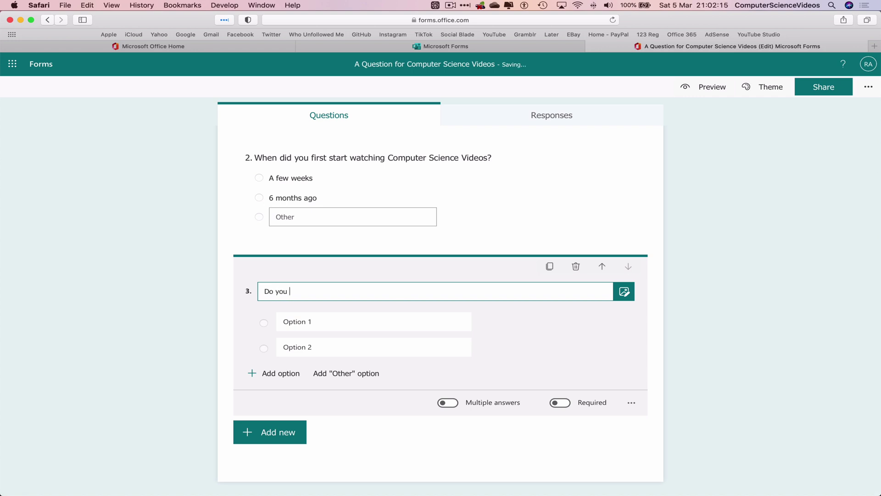
pyautogui.write(' follow ')
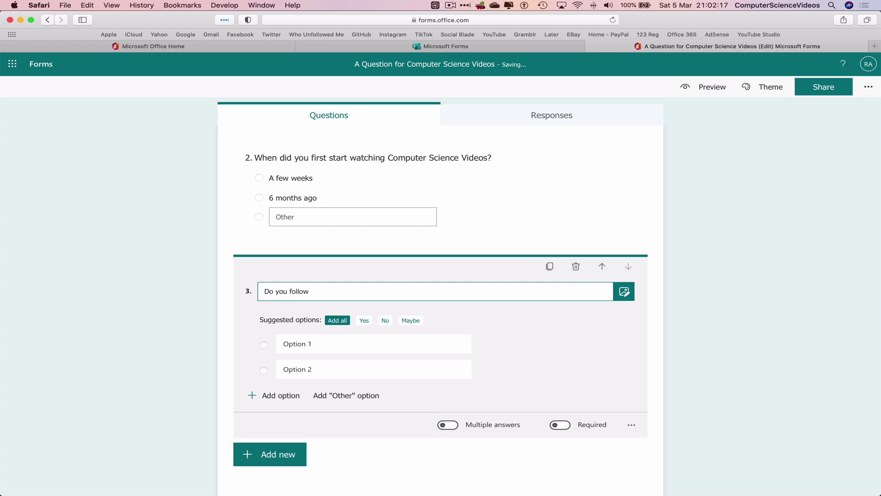
pyautogui.write('CSV on Social Media')
pyautogui.click(337, 320)
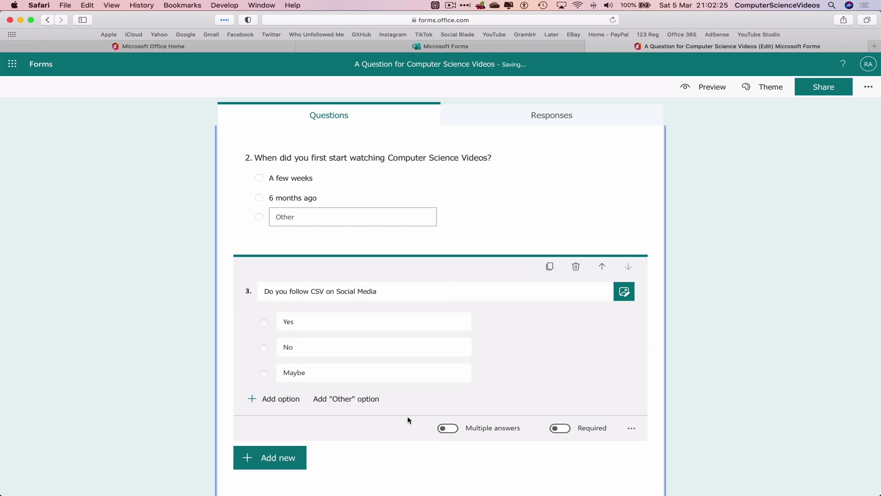
pyautogui.click(824, 320)
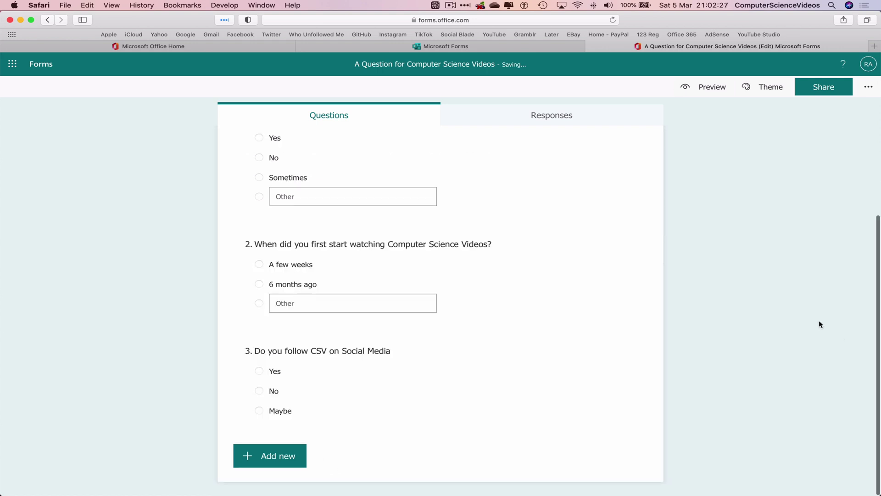
pyautogui.scroll(-1, 740, 300)
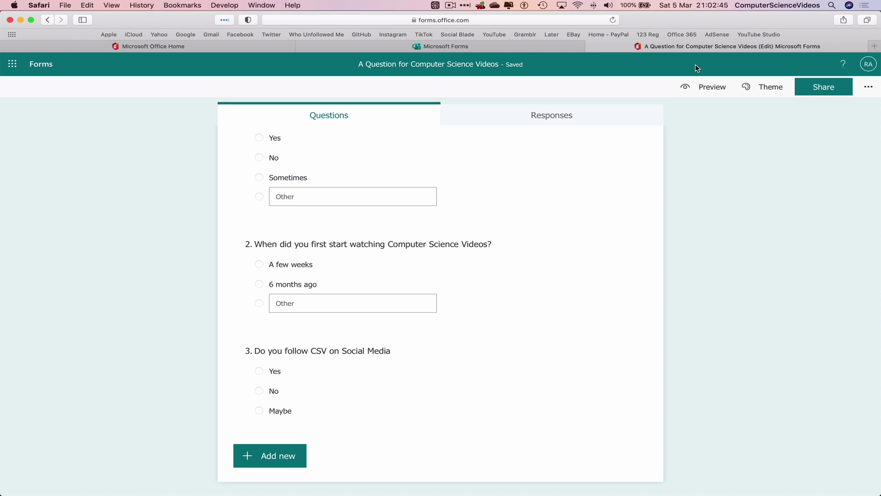
pyautogui.click(705, 86)
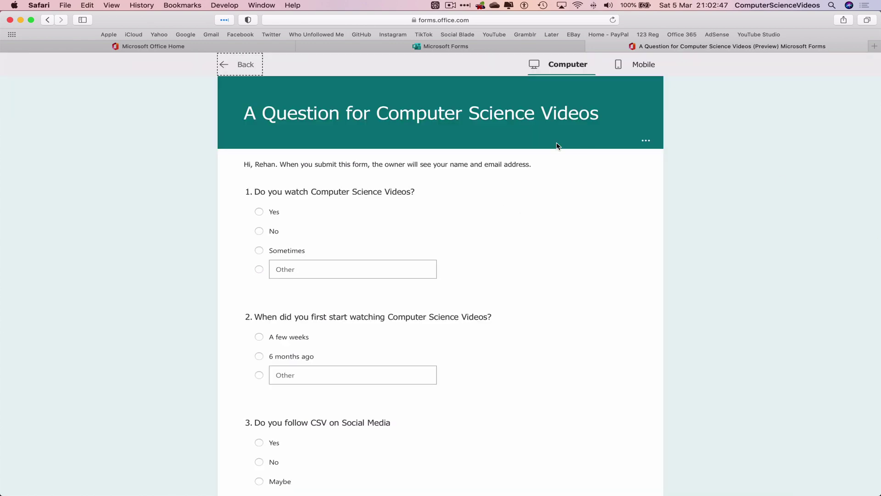
pyautogui.click(627, 71)
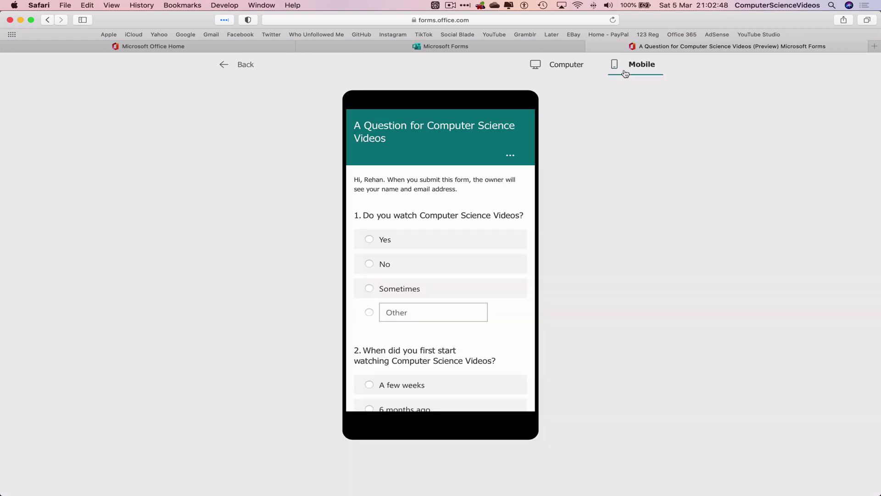
pyautogui.click(572, 67)
pyautogui.click(240, 65)
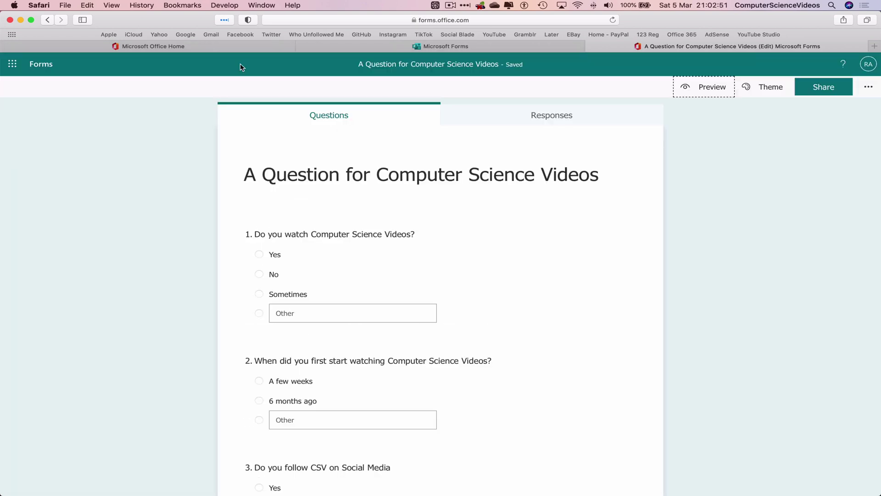
# Let anyone respond, copy the shortened survey link, and minimise the browser
pyautogui.click(836, 91)
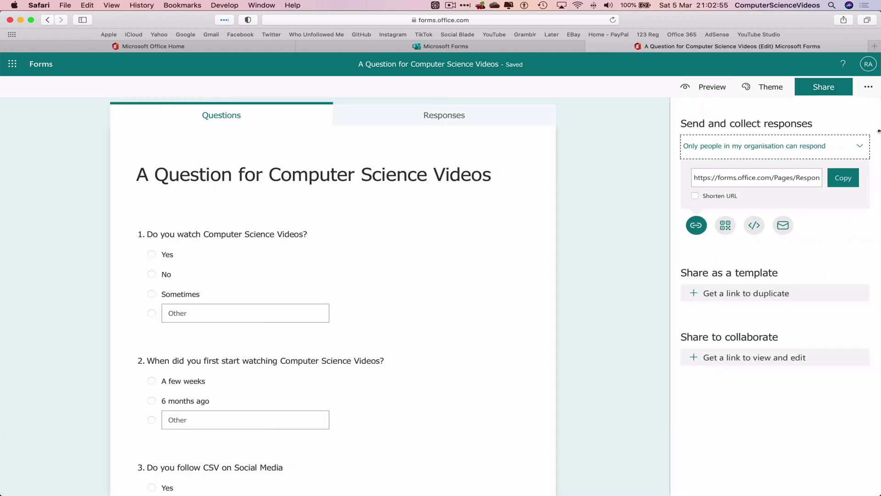
pyautogui.click(861, 146)
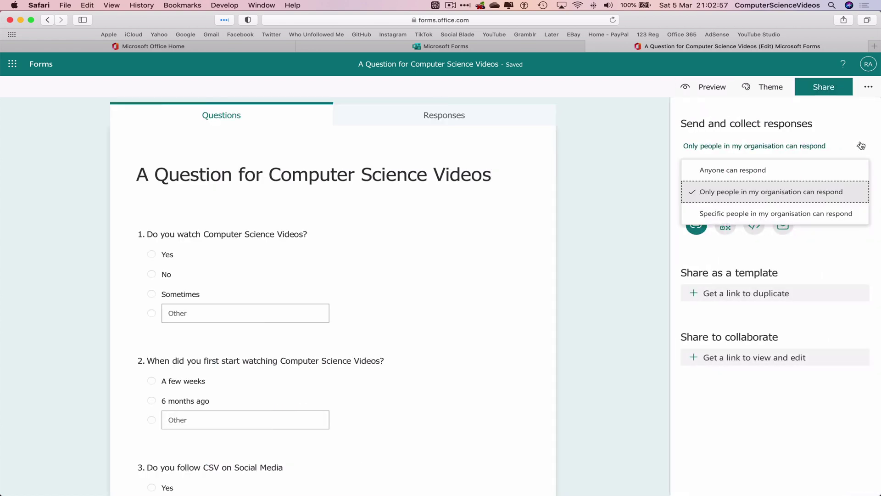
pyautogui.click(773, 170)
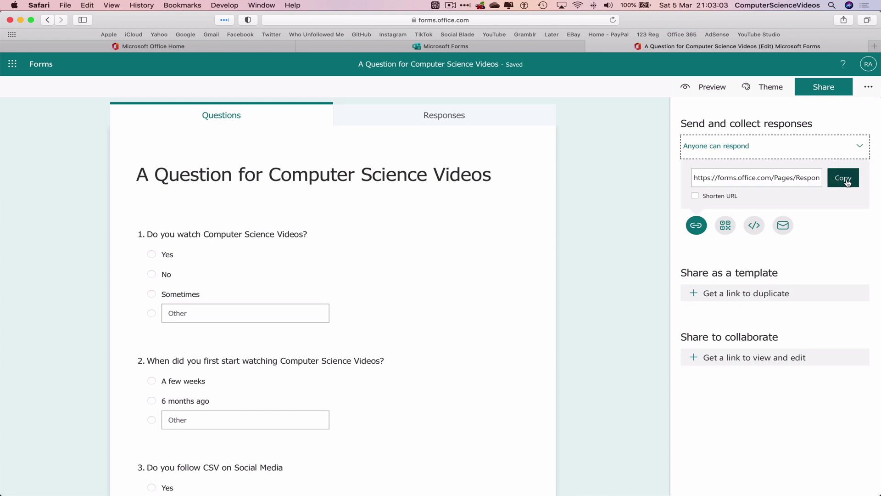
pyautogui.click(696, 196)
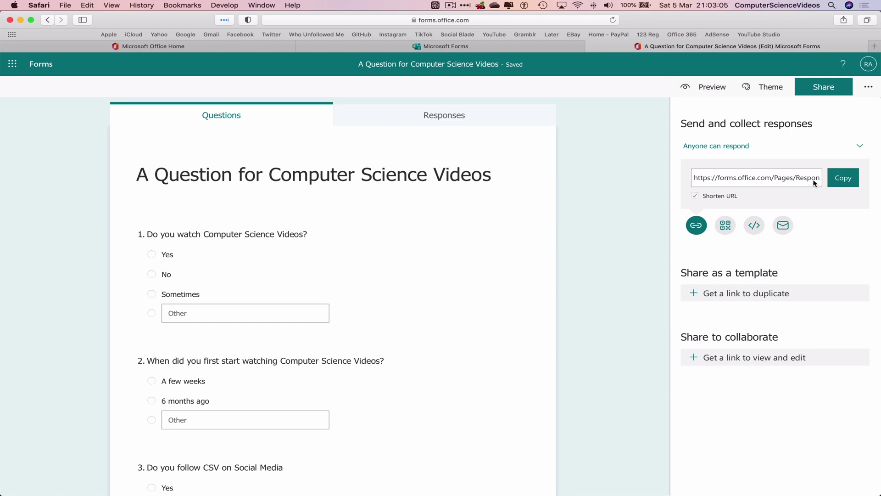
pyautogui.click(843, 182)
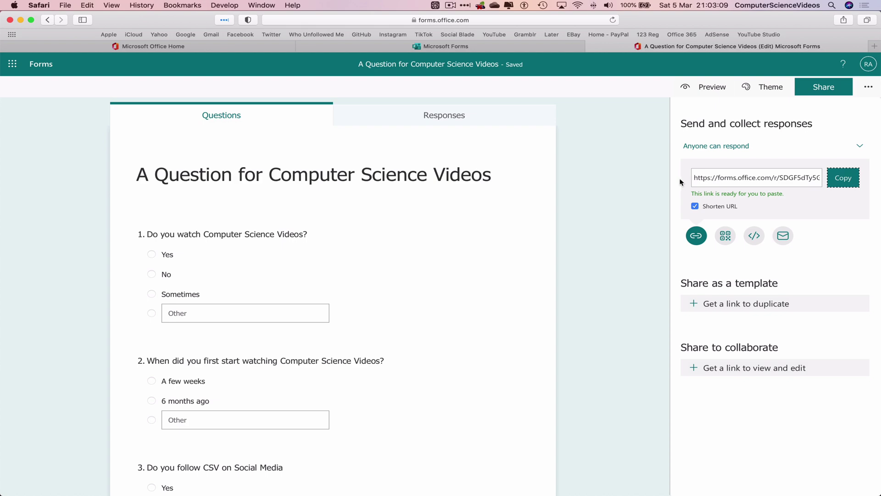
pyautogui.click(21, 20)
# Launch Opera from the Web Browsing folder in Launchpad
pyautogui.moveTo(283, 491)
pyautogui.click(102, 487)
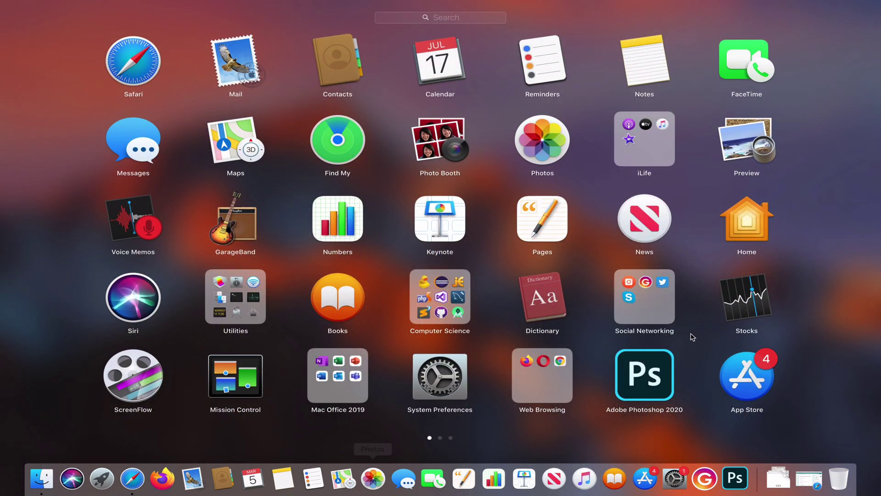
pyautogui.click(544, 373)
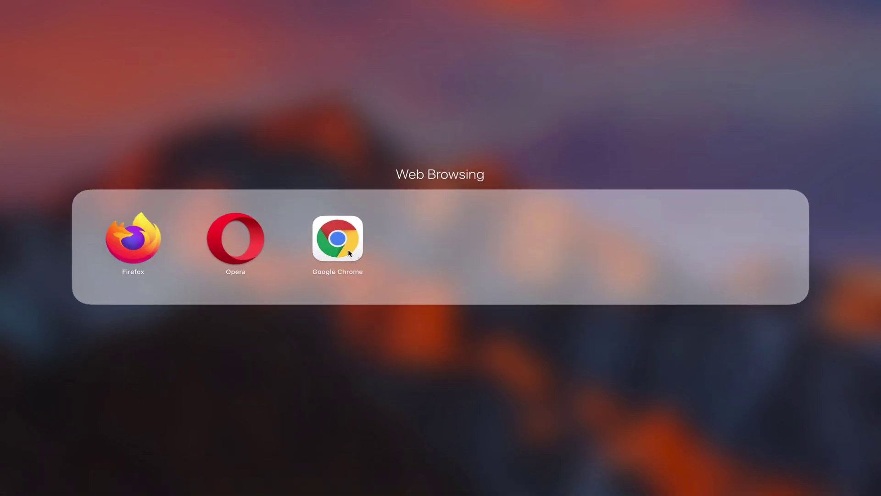
pyautogui.click(263, 252)
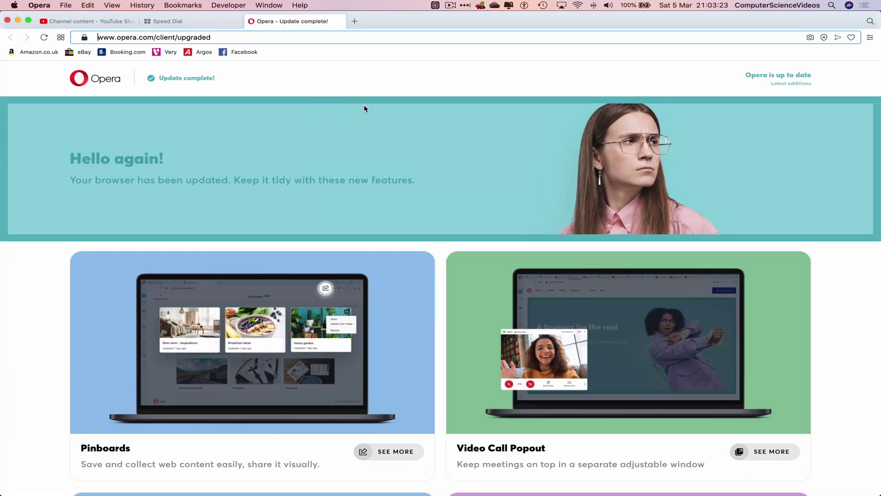
# Paste the copied survey link into Opera's address bar and load it
pyautogui.doubleClick(299, 38)
pyautogui.press('super+a')
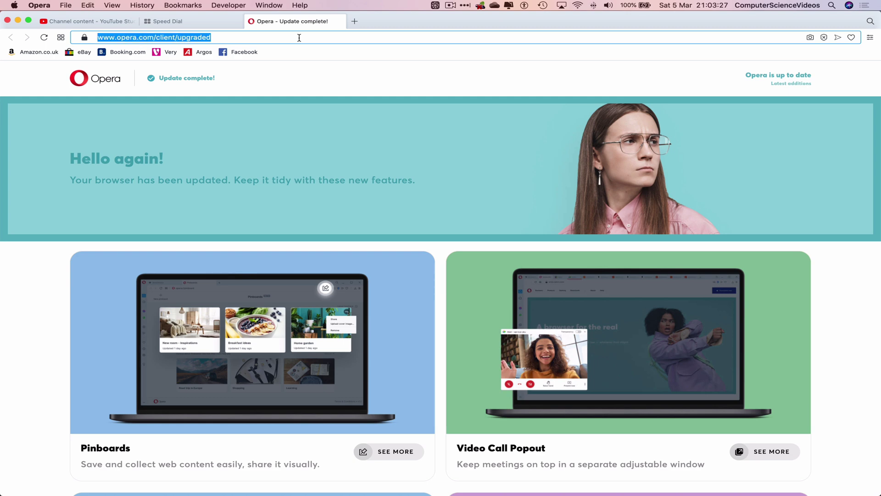
pyautogui.press('super+v')
pyautogui.press('Return')
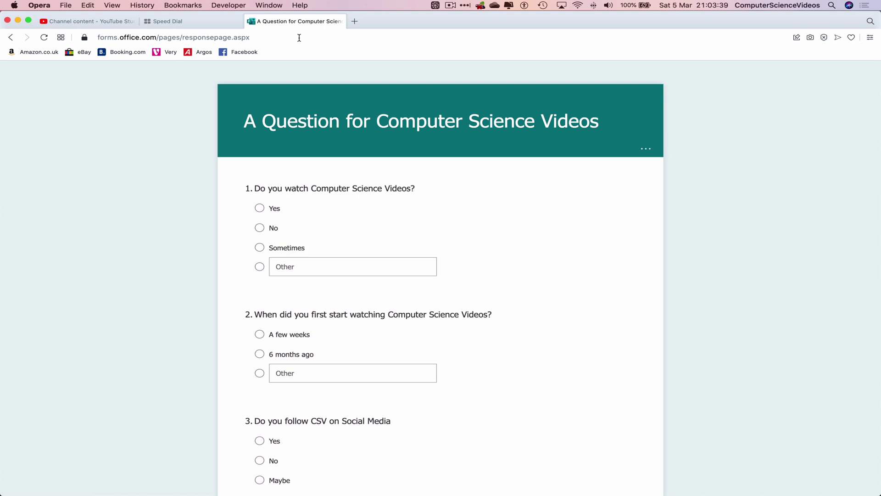
# Answer Yes, '6 months ago' and Yes, then submit the survey response
pyautogui.scroll(-2, 344, 165)
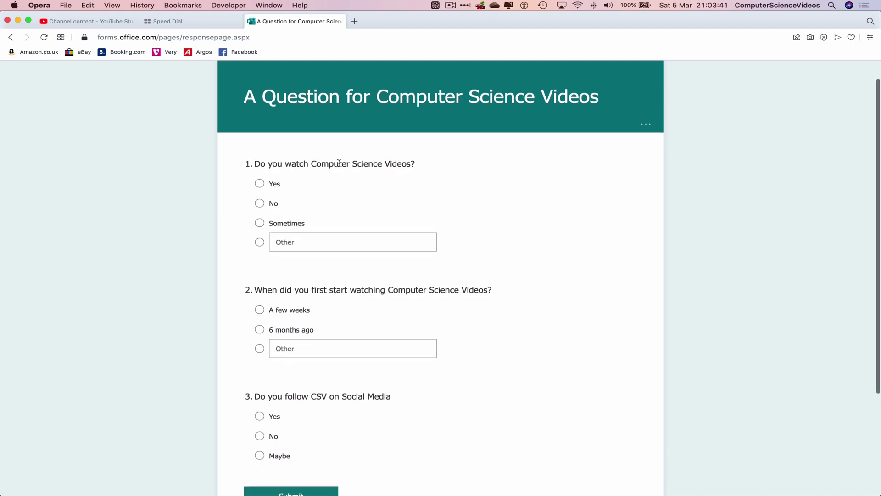
pyautogui.click(259, 184)
pyautogui.scroll(-3, 486, 200)
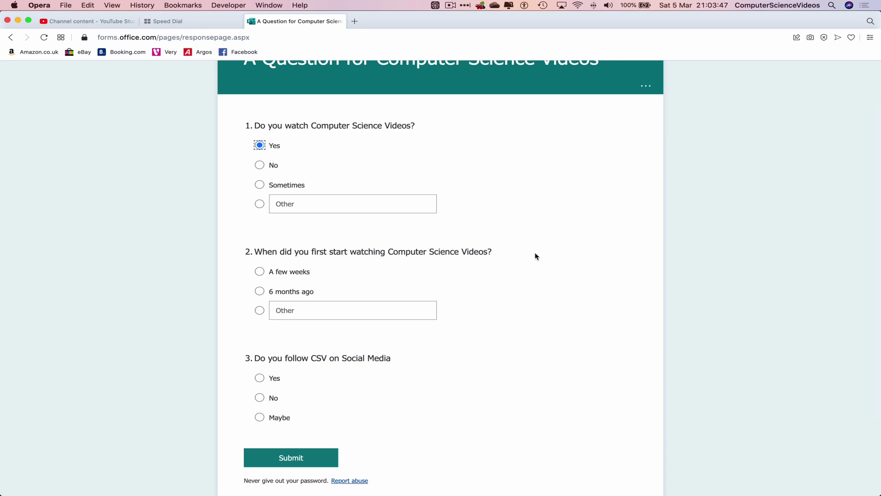
pyautogui.click(260, 291)
pyautogui.scroll(-4, 609, 300)
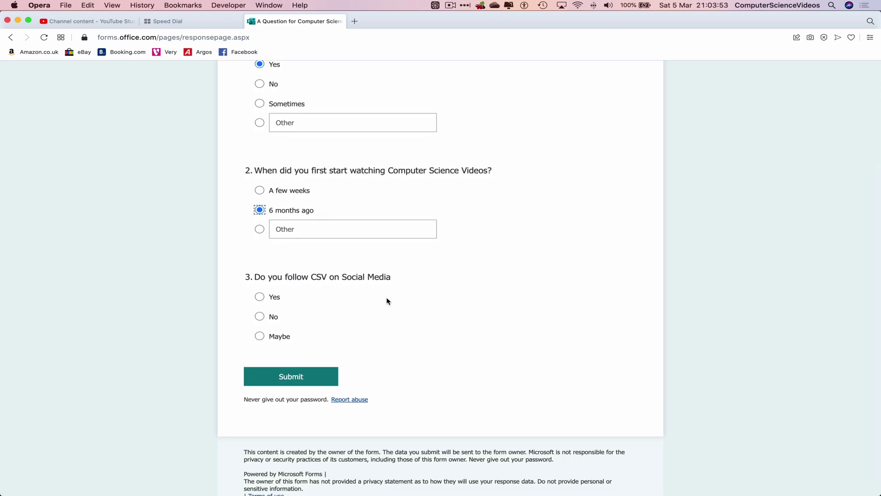
pyautogui.click(260, 297)
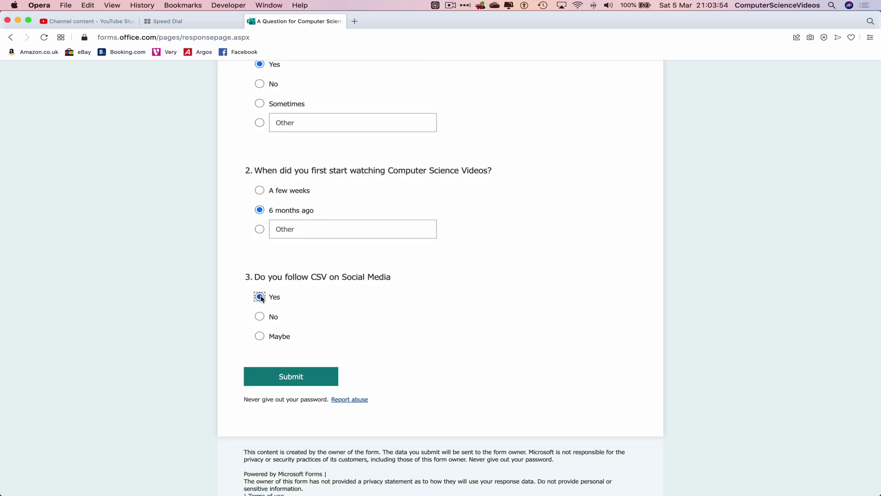
pyautogui.click(308, 384)
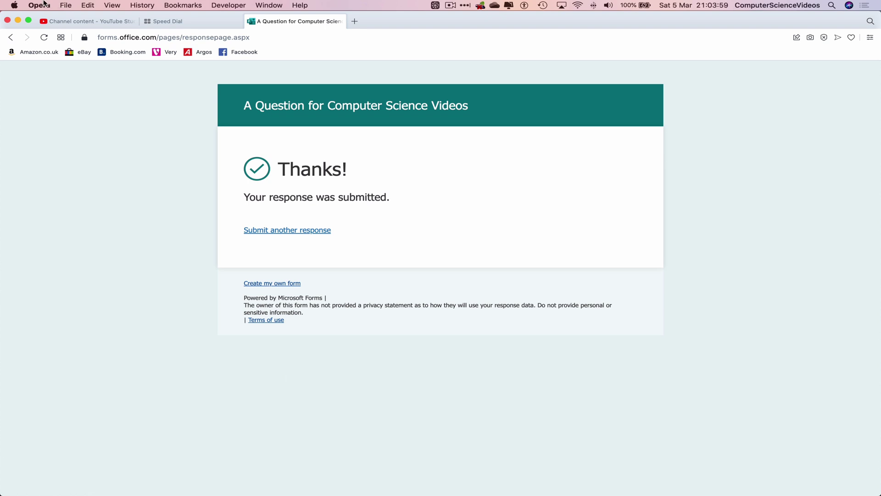
# Close the submitted form's tab and quit the Opera browser
pyautogui.click(251, 22)
pyautogui.click(60, 4)
pyautogui.moveTo(39, 4)
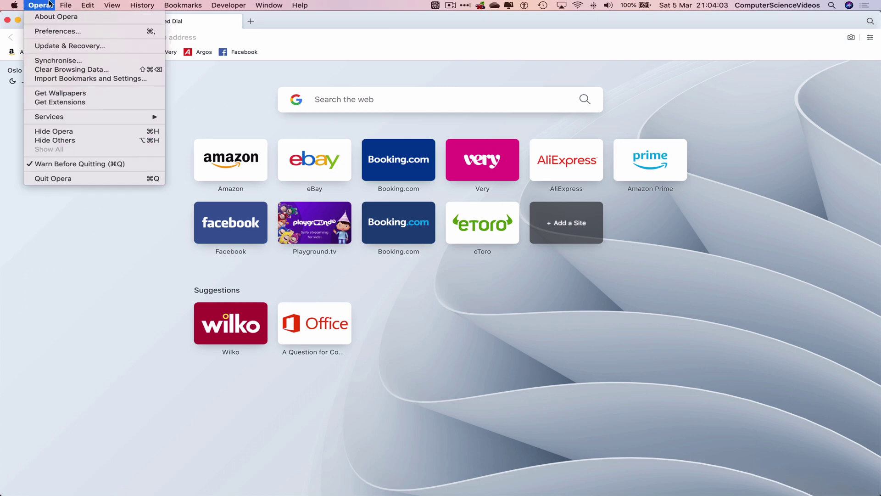
pyautogui.click(51, 175)
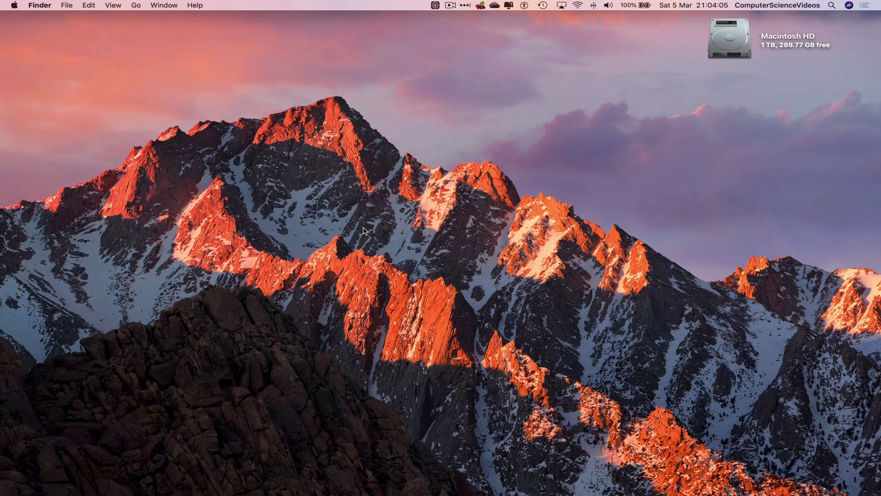
# Switch to the Safari form editor, reload the page and show the Responses summary
pyautogui.moveTo(313, 491)
pyautogui.click(131, 479)
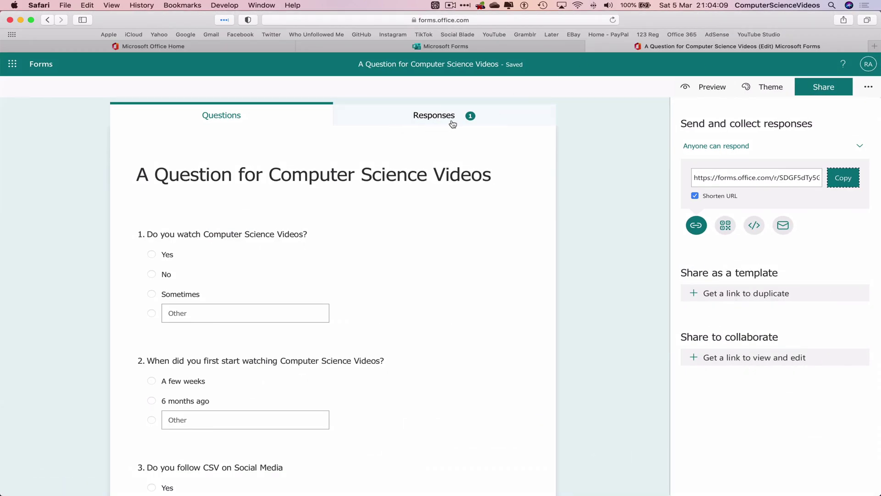
pyautogui.rightClick(633, 114)
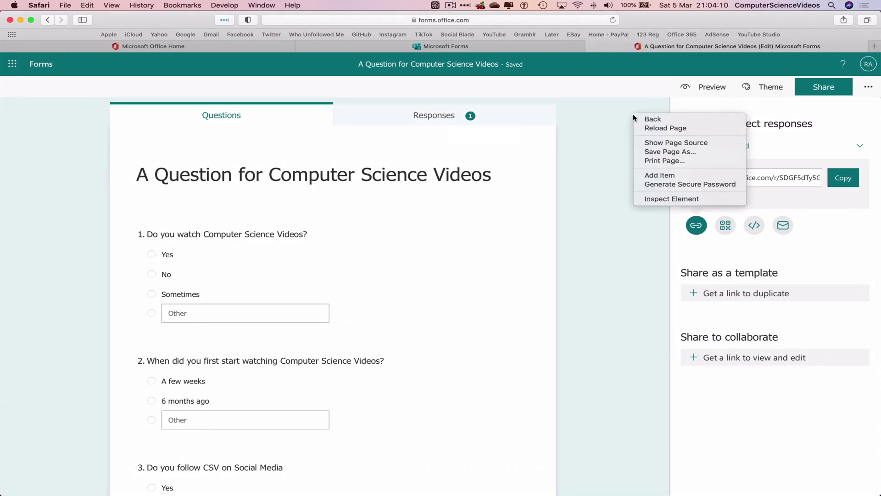
pyautogui.click(670, 131)
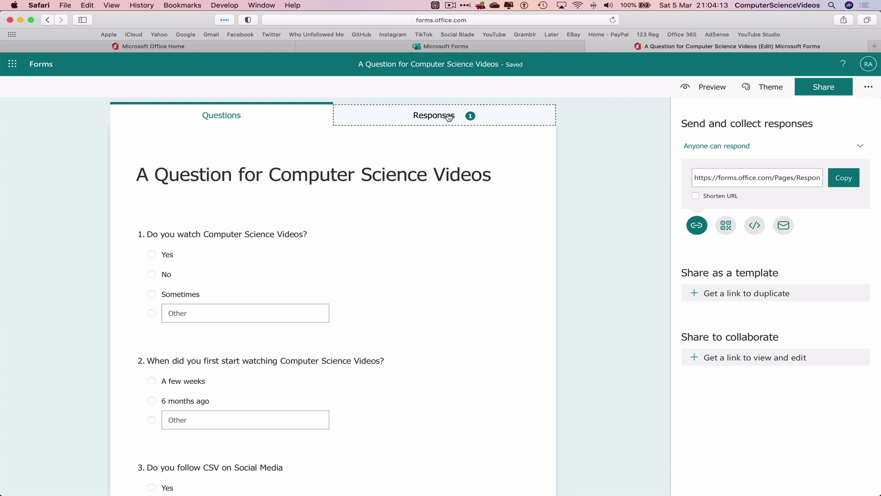
pyautogui.click(464, 122)
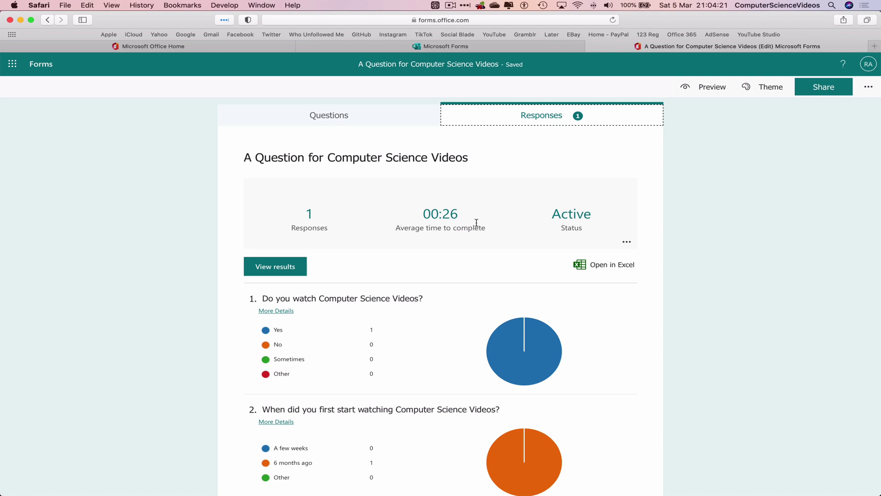
# Review the response charts (Yes, 6 months ago, Yes), then return to the top
pyautogui.scroll(-3, 490, 252)
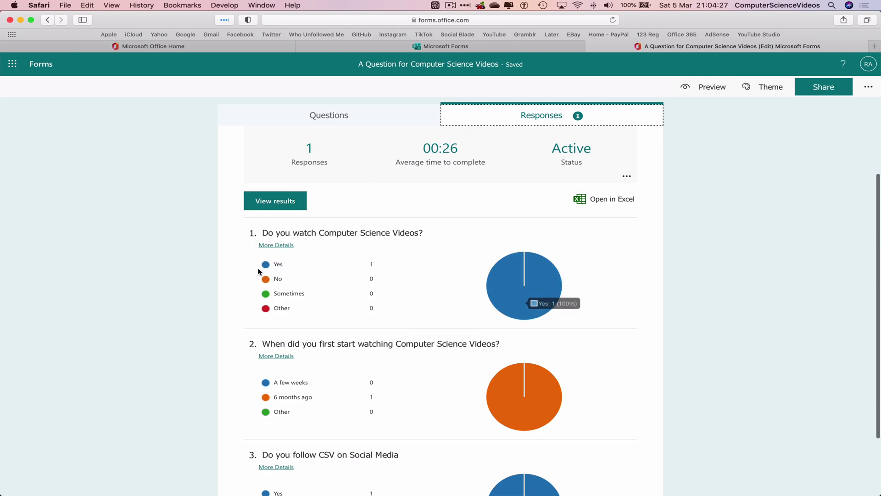
pyautogui.scroll(-2, 406, 263)
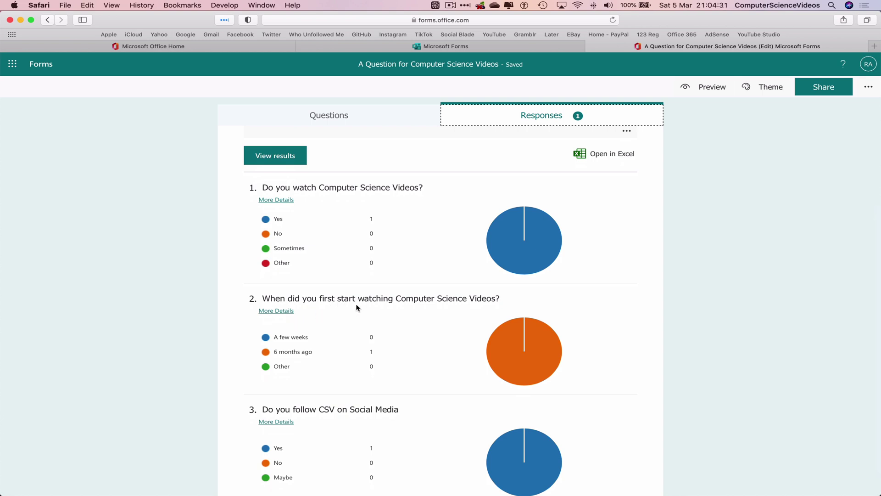
pyautogui.moveTo(336, 352)
pyautogui.scroll(-2, 378, 361)
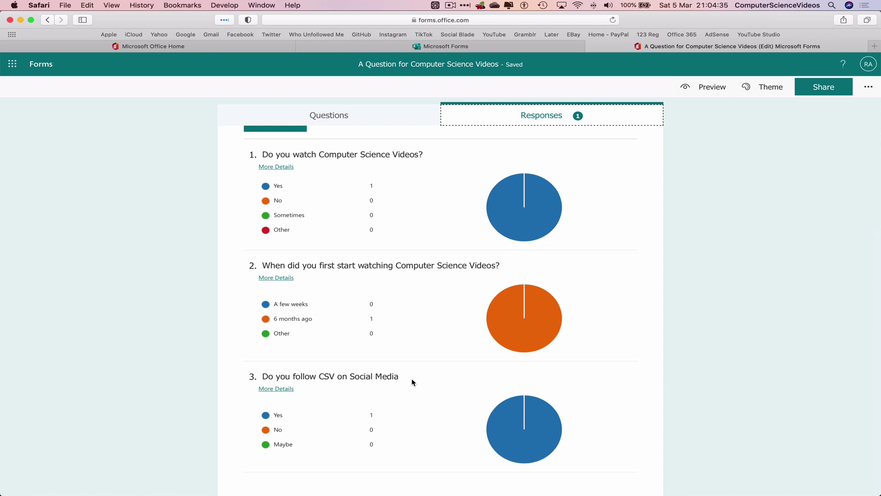
pyautogui.scroll(5, 405, 409)
pyautogui.scroll(2, 407, 412)
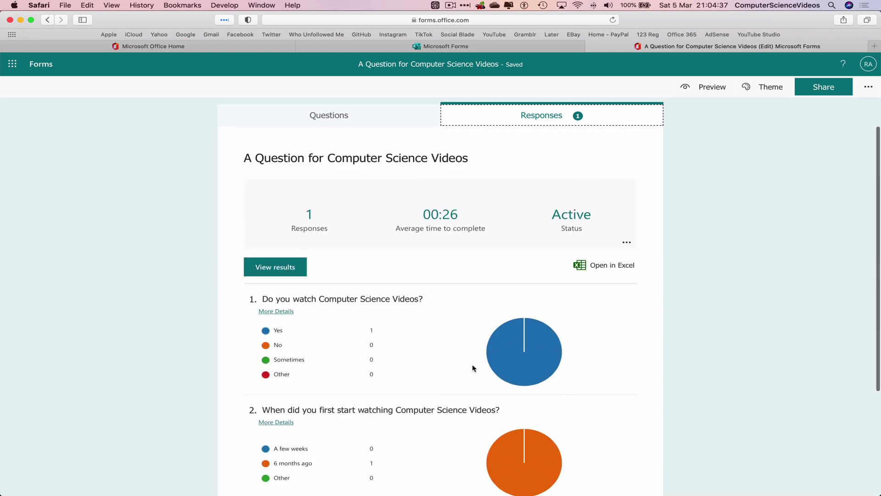
# Export the responses with Open in Excel and allow downloads from forms.office.com
pyautogui.click(608, 268)
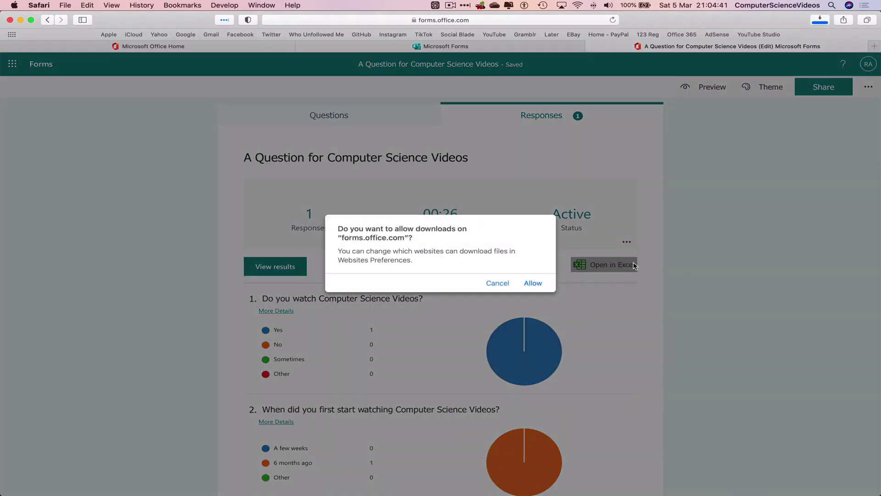
pyautogui.click(531, 284)
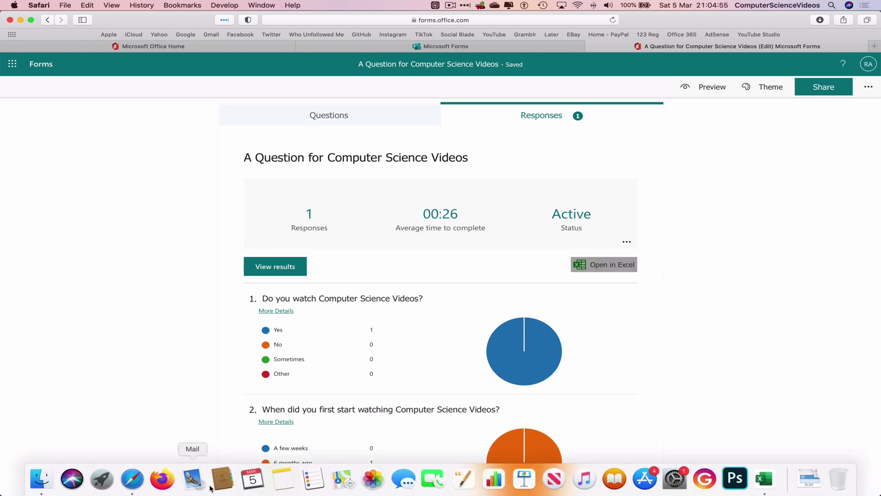
# Minimize Safari, bring the responses workbook forward and dismiss the Add-in Problem bar
pyautogui.click(20, 20)
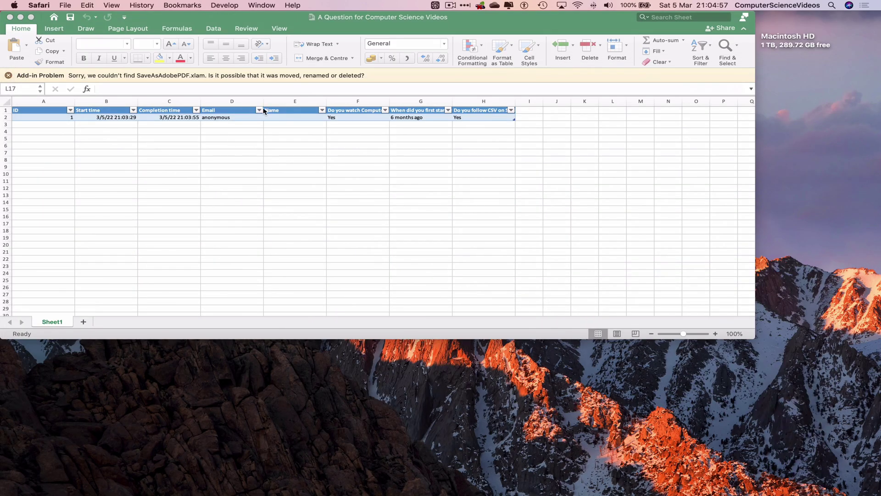
pyautogui.click(8, 75)
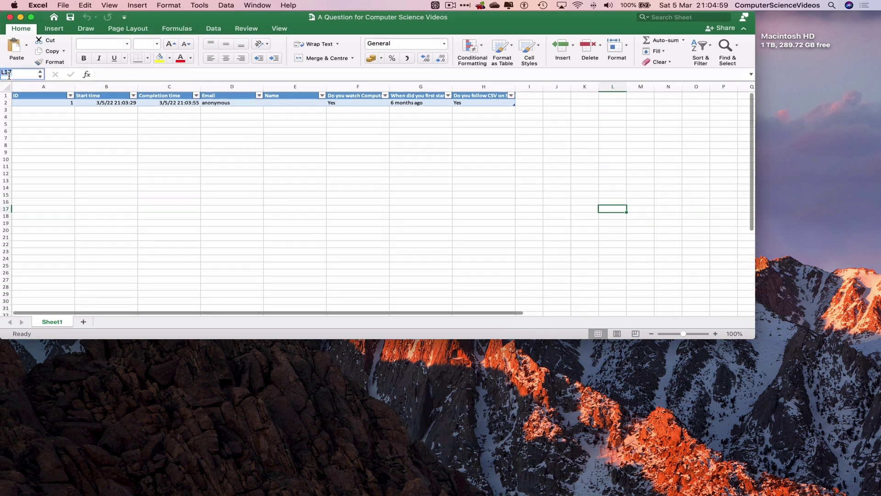
pyautogui.click(271, 209)
pyautogui.scroll(-2, 424, 238)
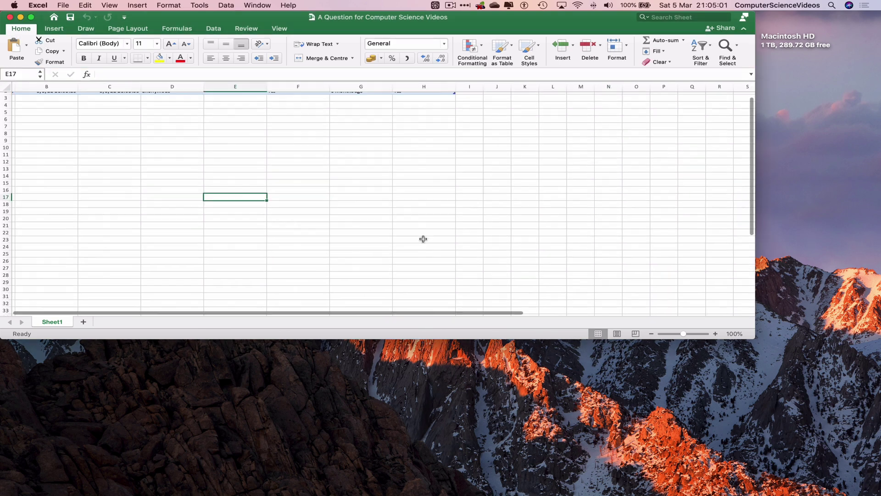
pyautogui.scroll(2, 406, 237)
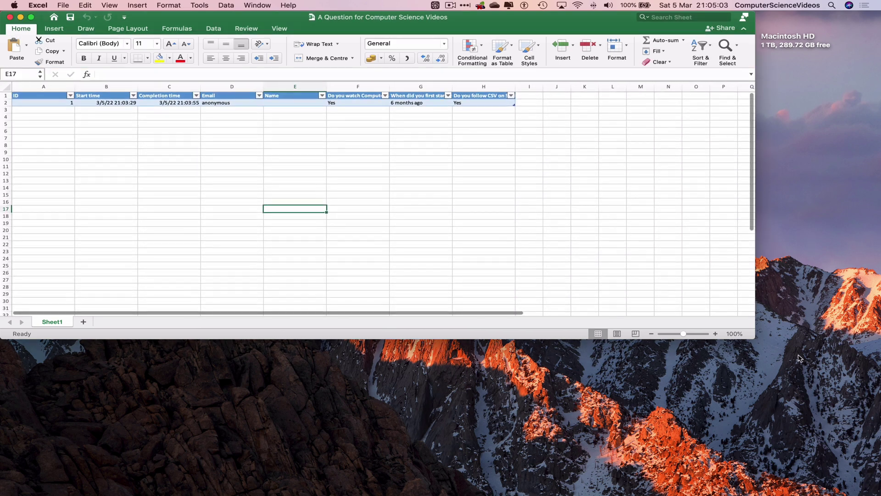
# Enlarge the Excel window to full screen and zoom the sheet to 140%
pyautogui.moveTo(754, 338); pyautogui.dragTo(879, 493)
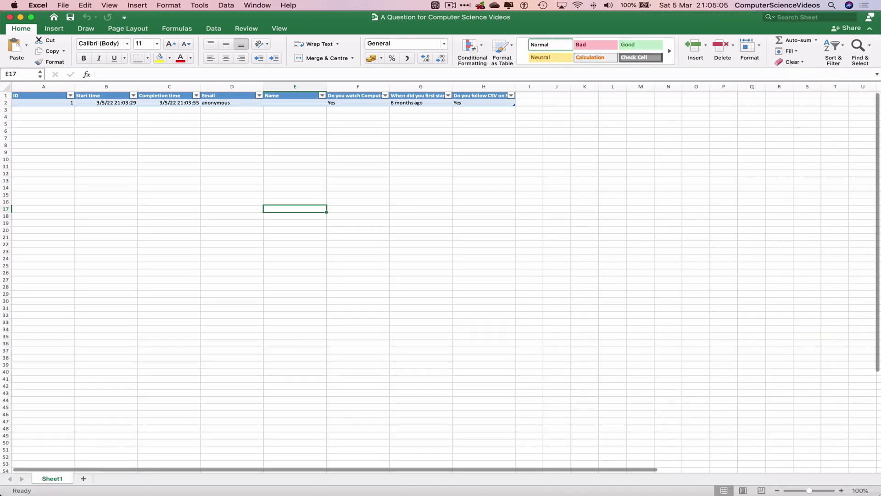
pyautogui.click(841, 490)
pyautogui.click(841, 490)
pyautogui.click(841, 490)
pyautogui.click(841, 490)
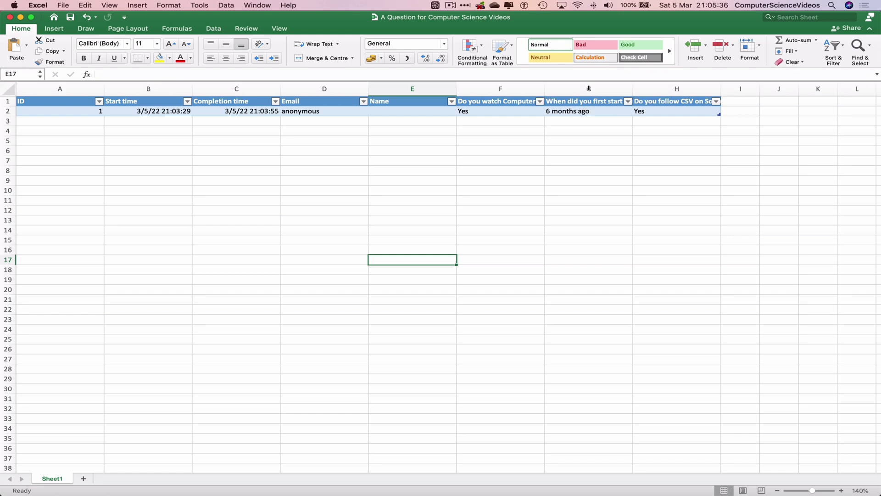
# Quit Excel, then bring Safari forward and quit it as well
pyautogui.click(38, 5)
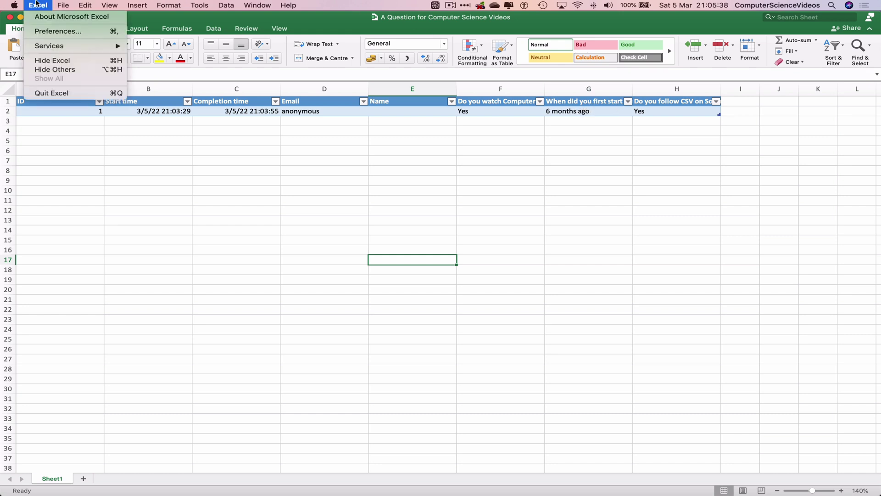
pyautogui.click(70, 93)
pyautogui.moveTo(160, 487)
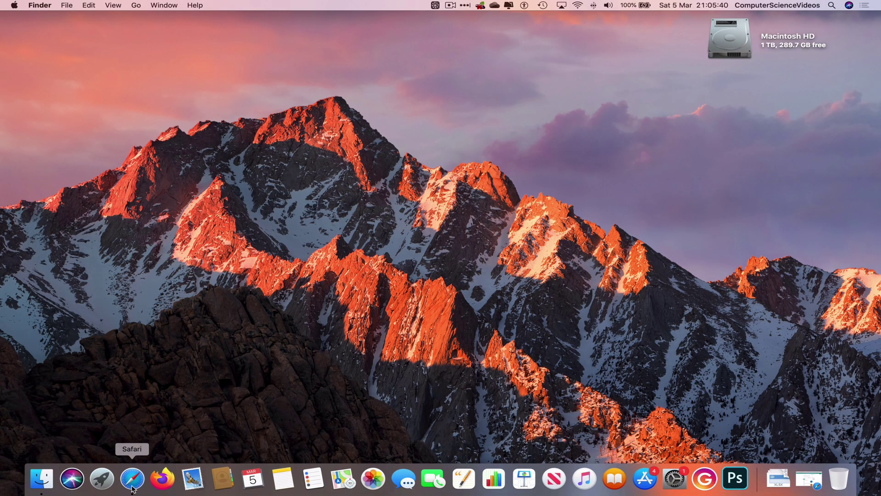
pyautogui.click(132, 486)
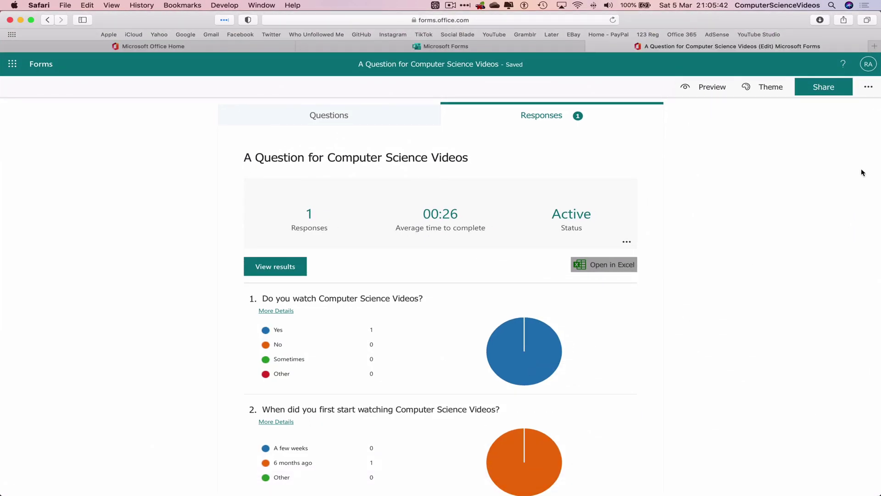
pyautogui.click(39, 5)
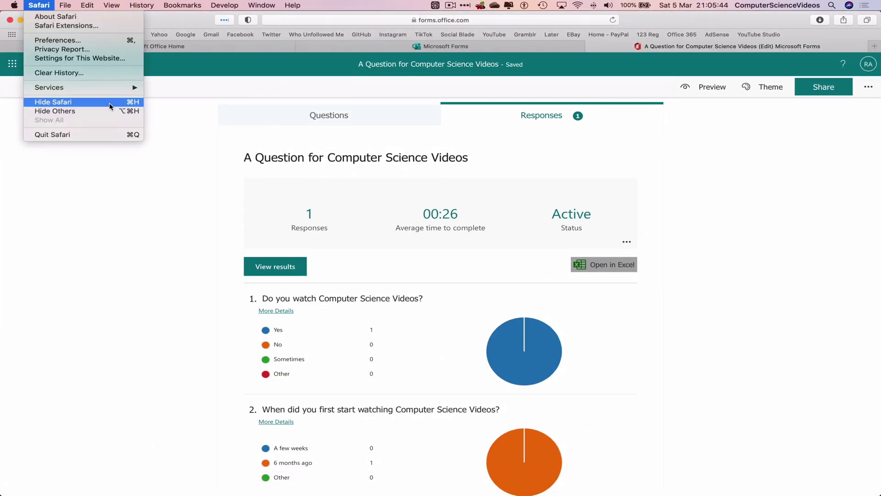
pyautogui.click(85, 134)
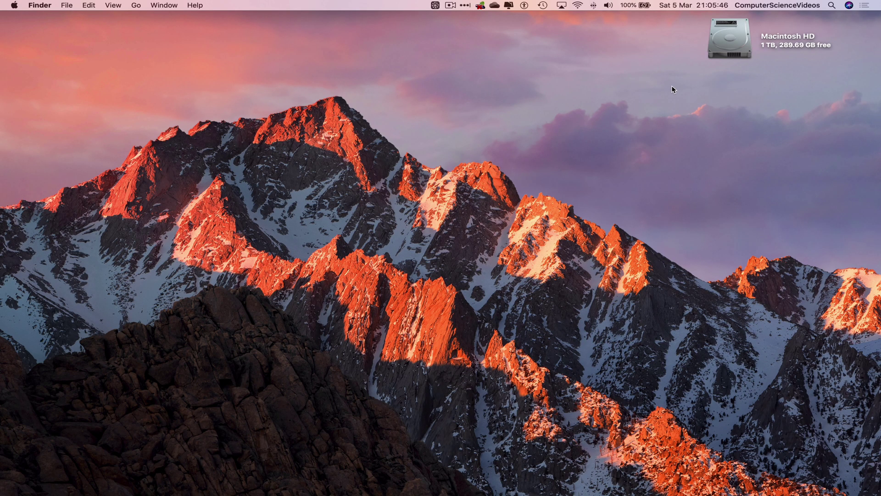